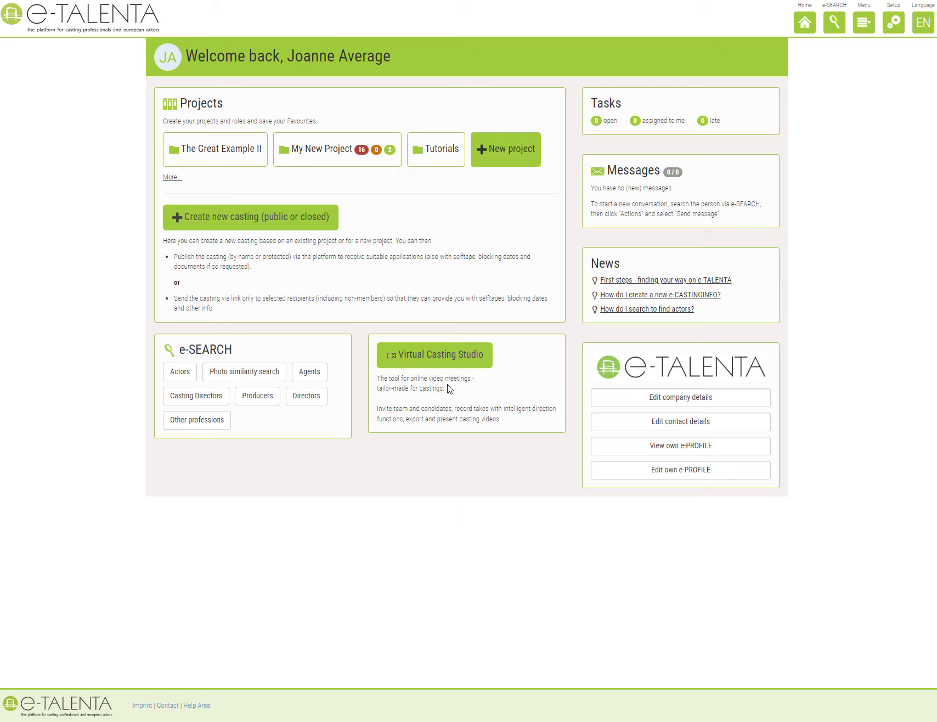
Create a new virtual casting under project The Great Example II, titled 'Helen Casting - Round 1'.
left_click(436, 368)
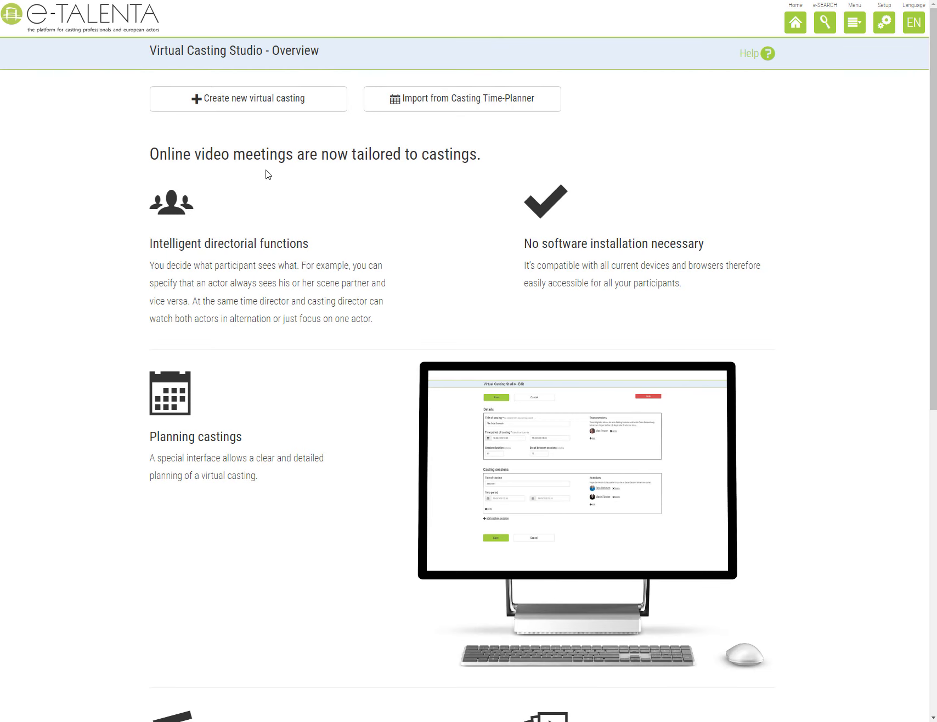
left_click(250, 113)
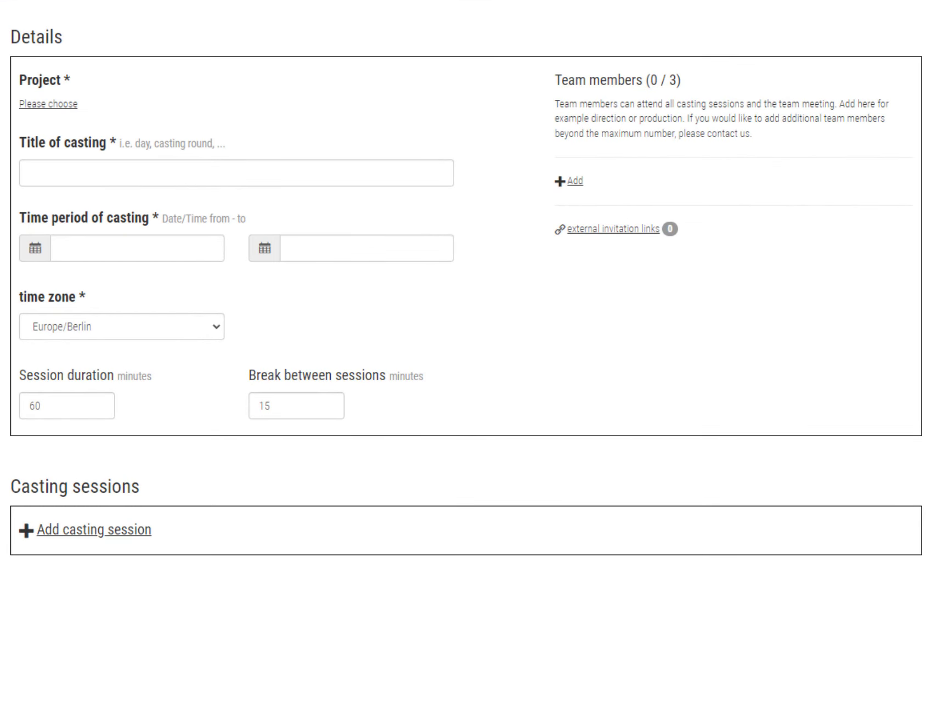
left_click(64, 109)
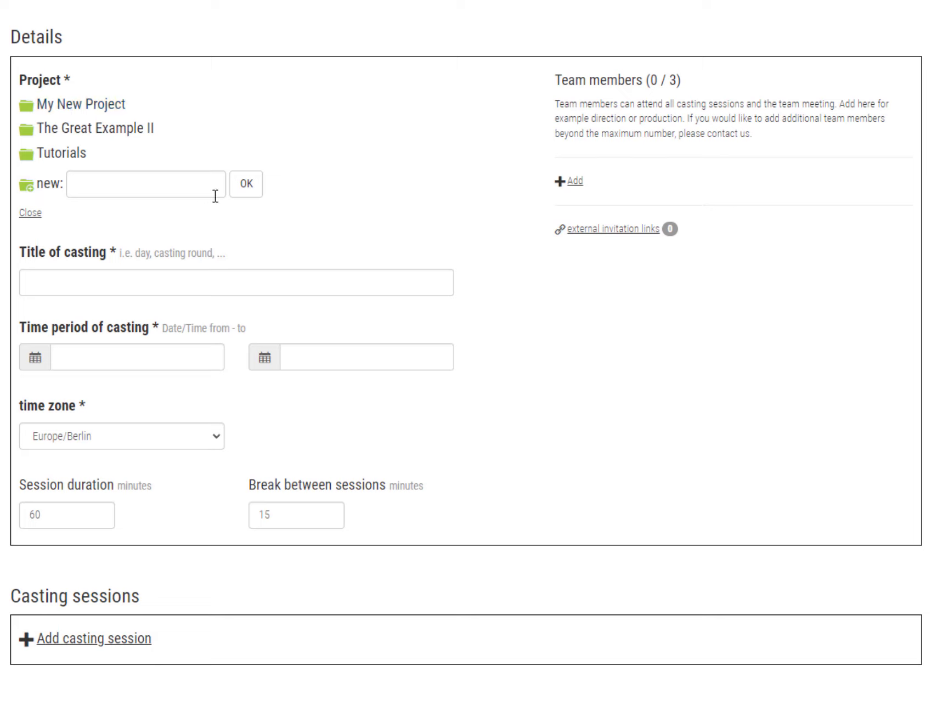
left_click(112, 129)
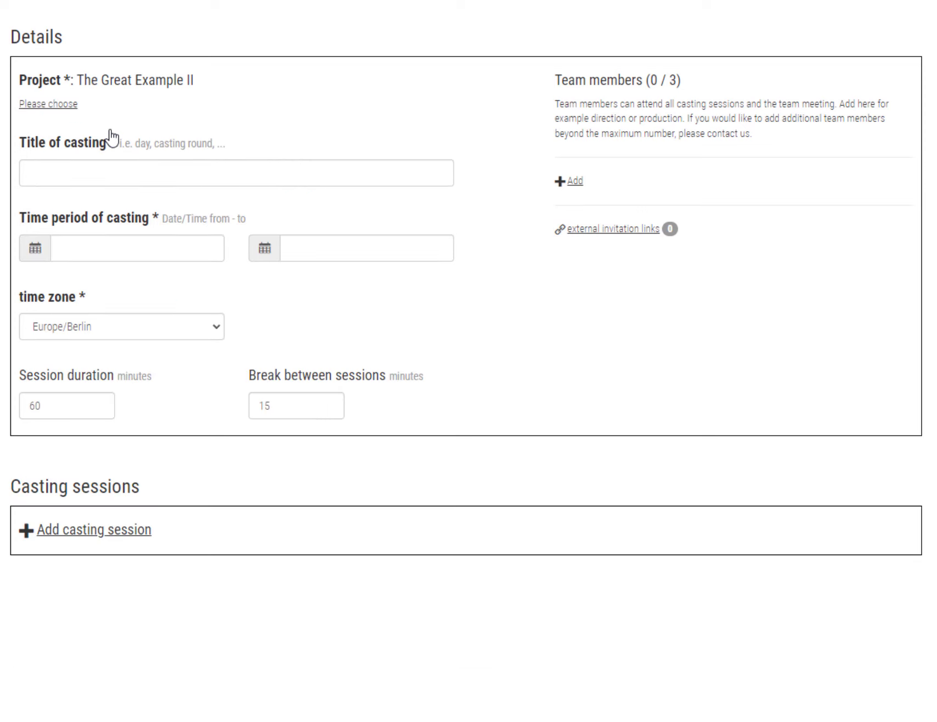
left_click(114, 173)
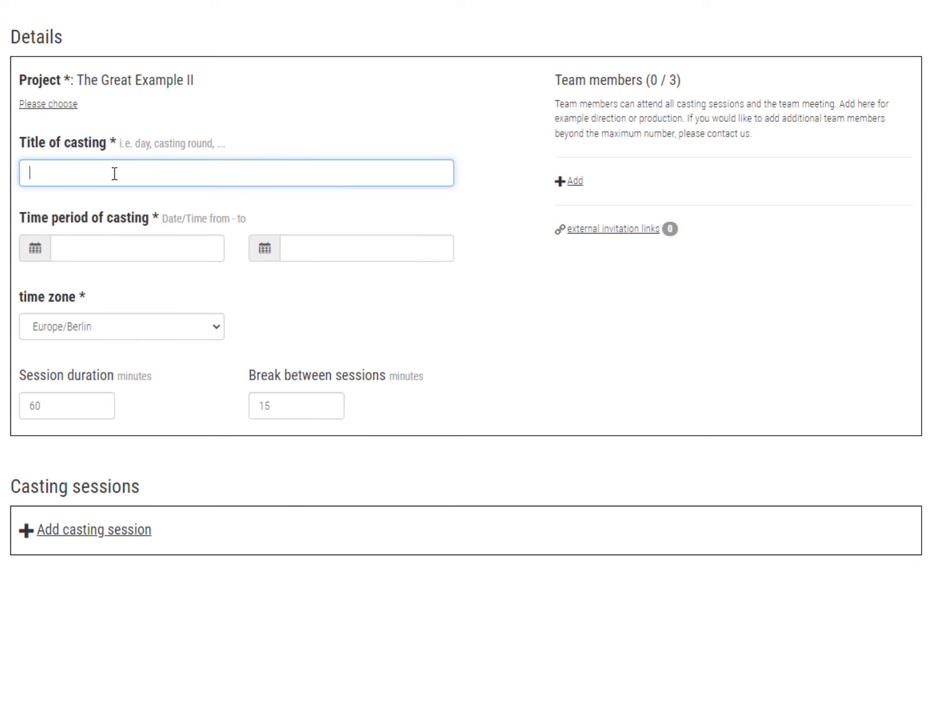
type("Helen Casting - Round 1")
Set the casting start to 08.08.2022 at 09:30.
left_click(103, 248)
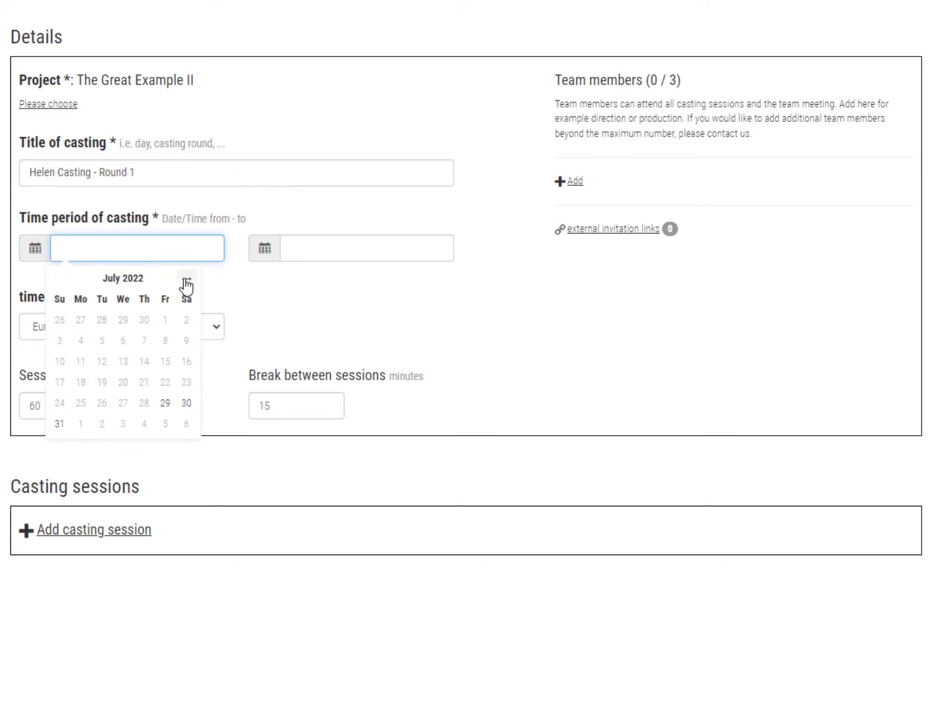
left_click(186, 281)
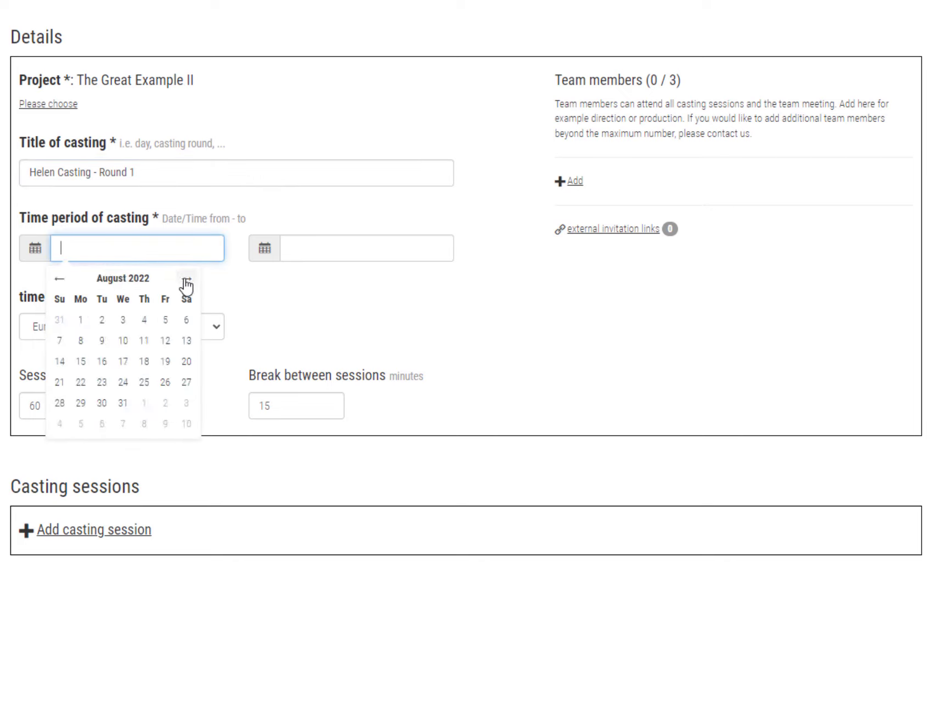
left_click(82, 341)
left_click(104, 349)
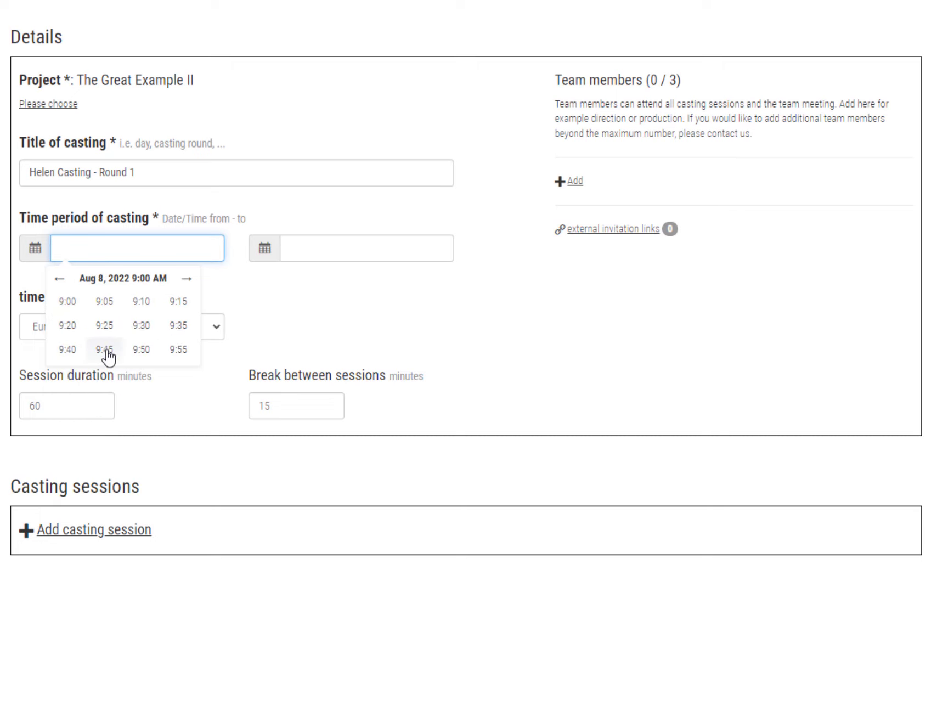
left_click(141, 326)
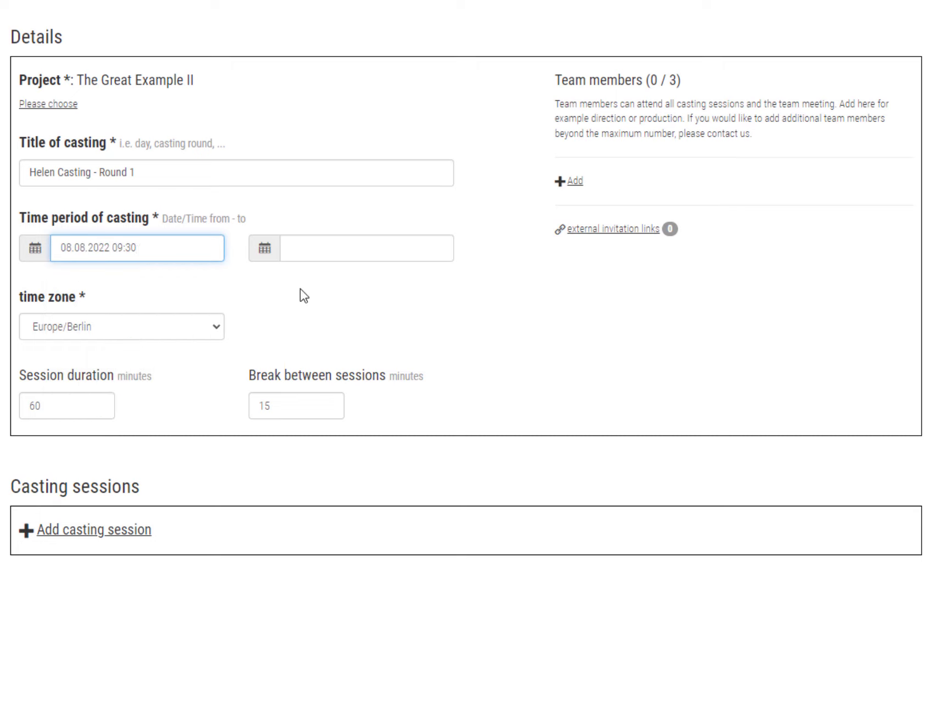
Set the casting end to 11.08.2022 at 18:30.
left_click(366, 262)
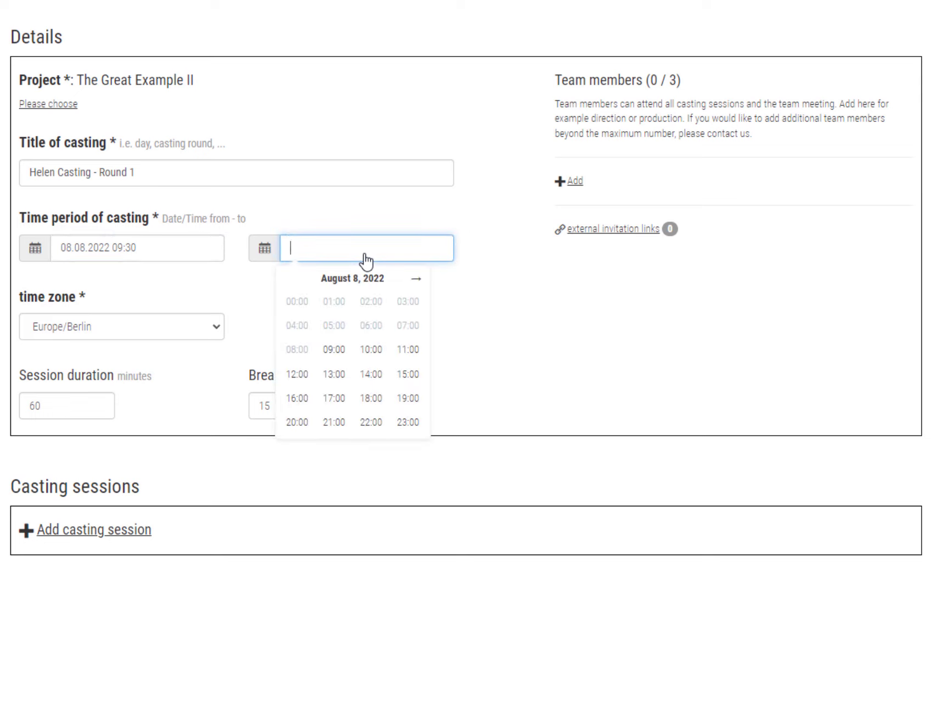
left_click(415, 280)
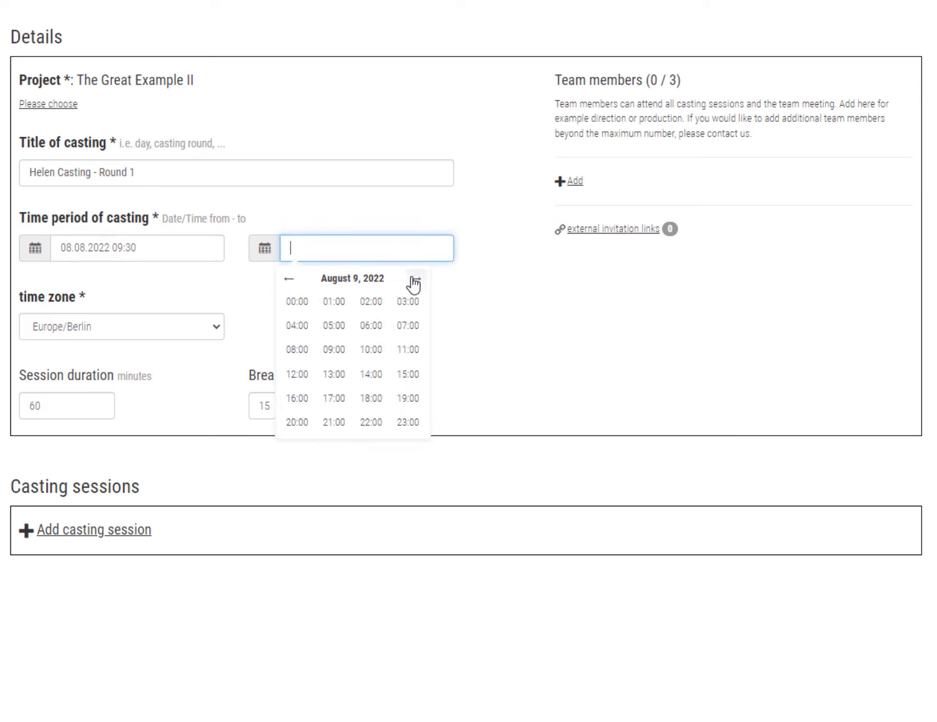
left_click(415, 281)
left_click(415, 280)
left_click(378, 397)
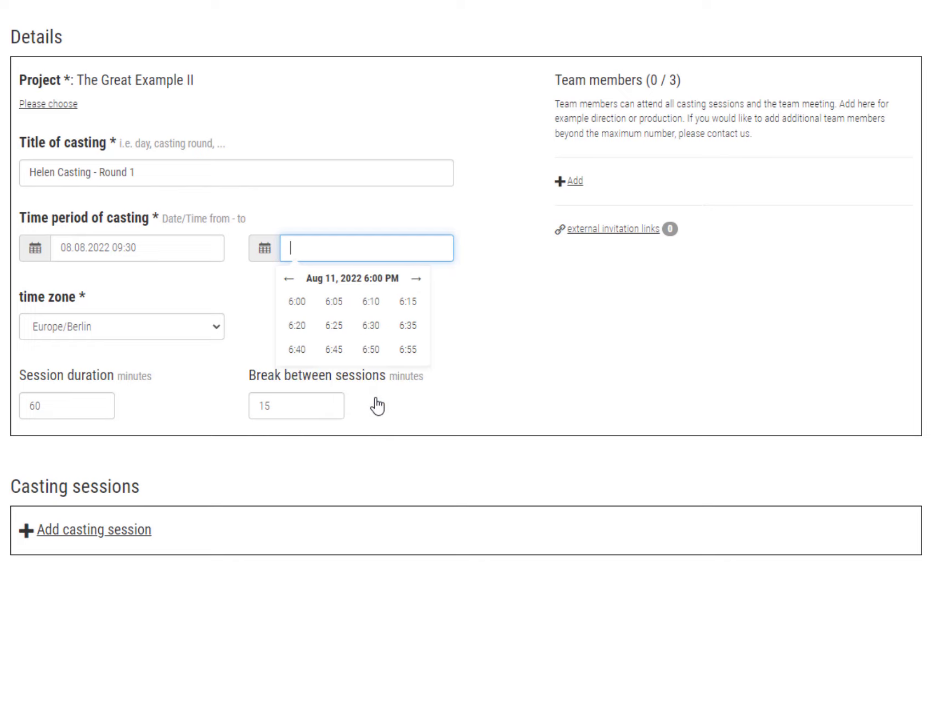
left_click(370, 326)
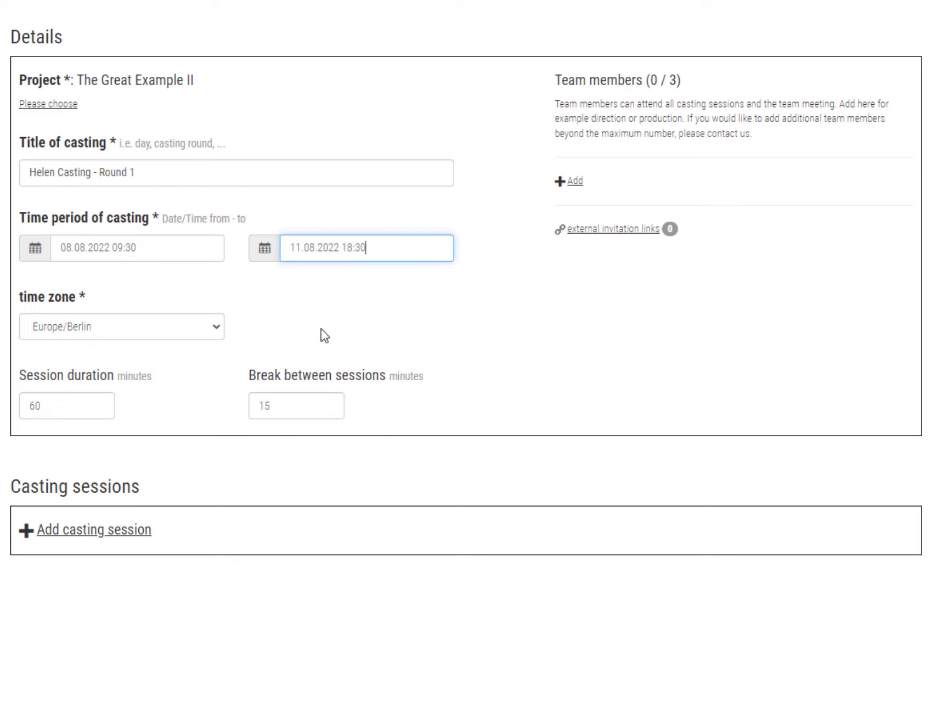
Keep the Europe/Berlin time zone and change session duration from 60 to 45 minutes.
left_click(89, 329)
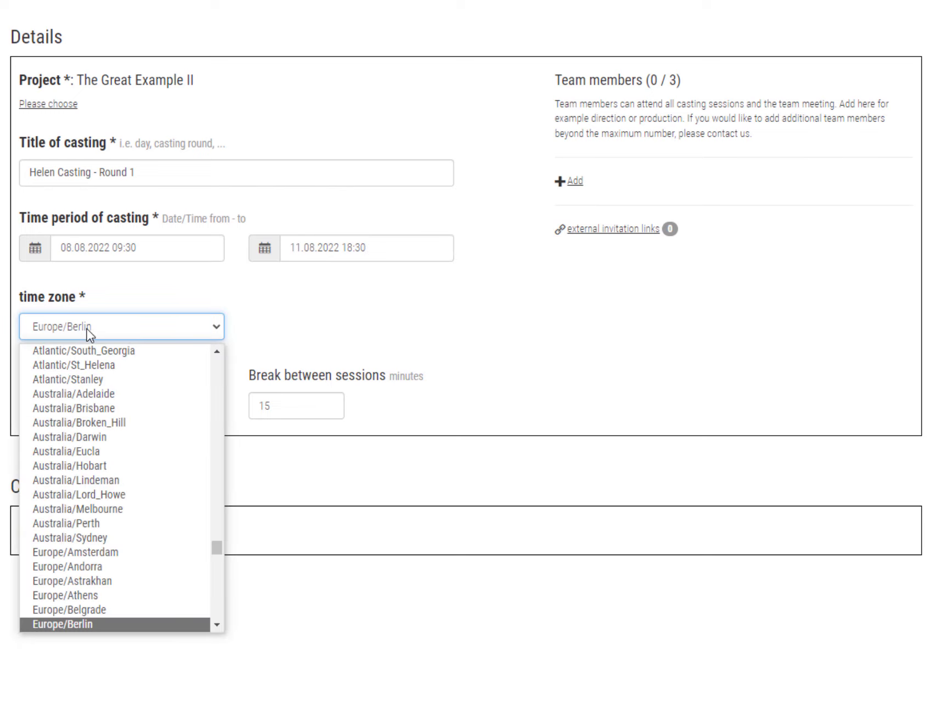
left_click(98, 623)
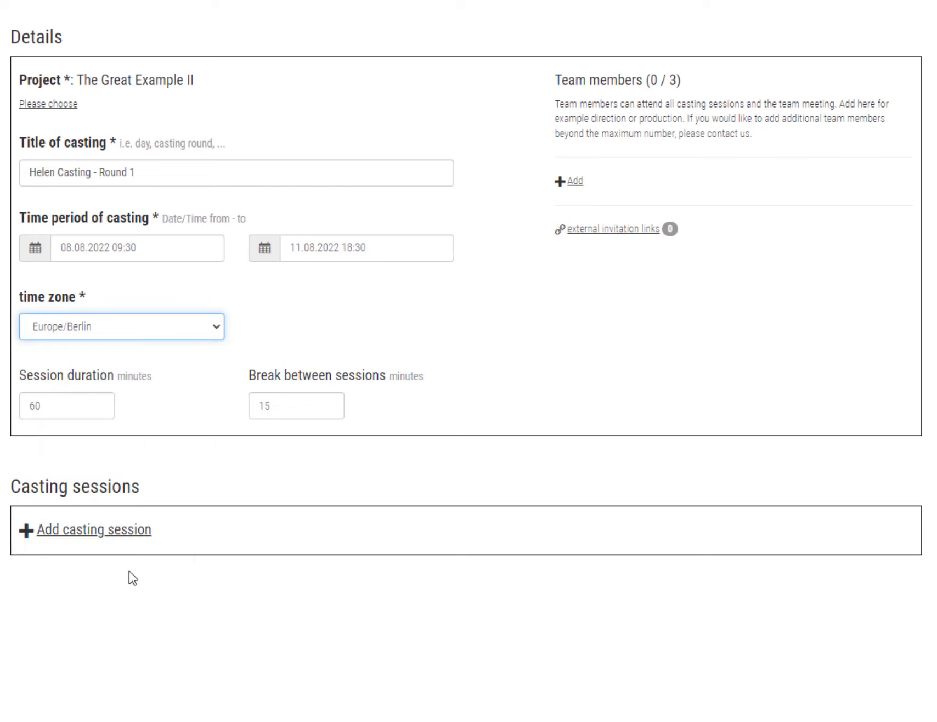
left_click(96, 405)
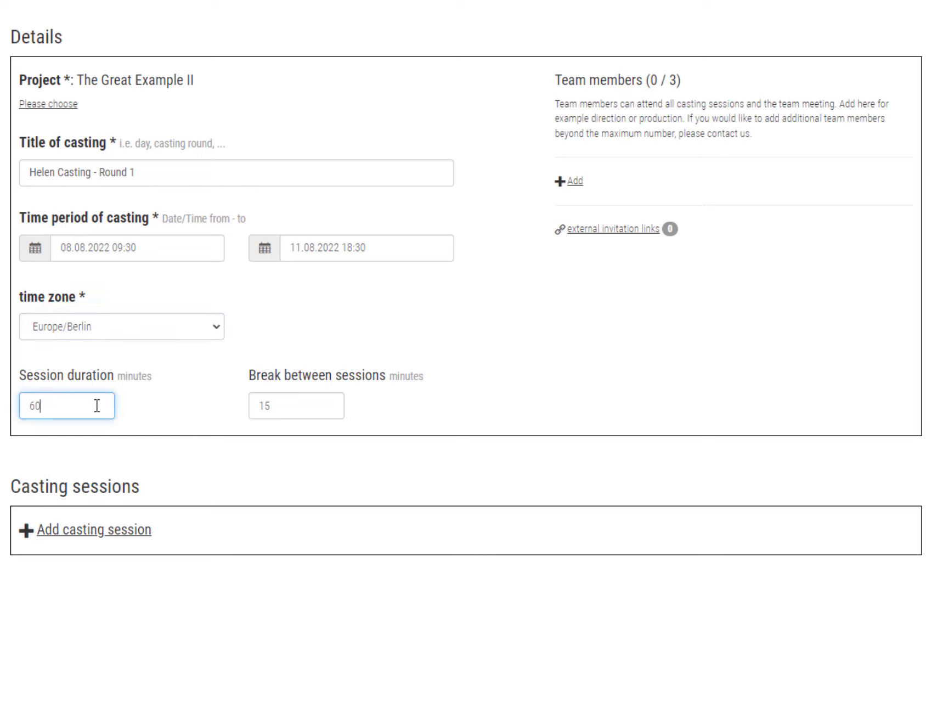
key("BackSpace")
key("BackSpace")
type("45")
left_click(355, 411)
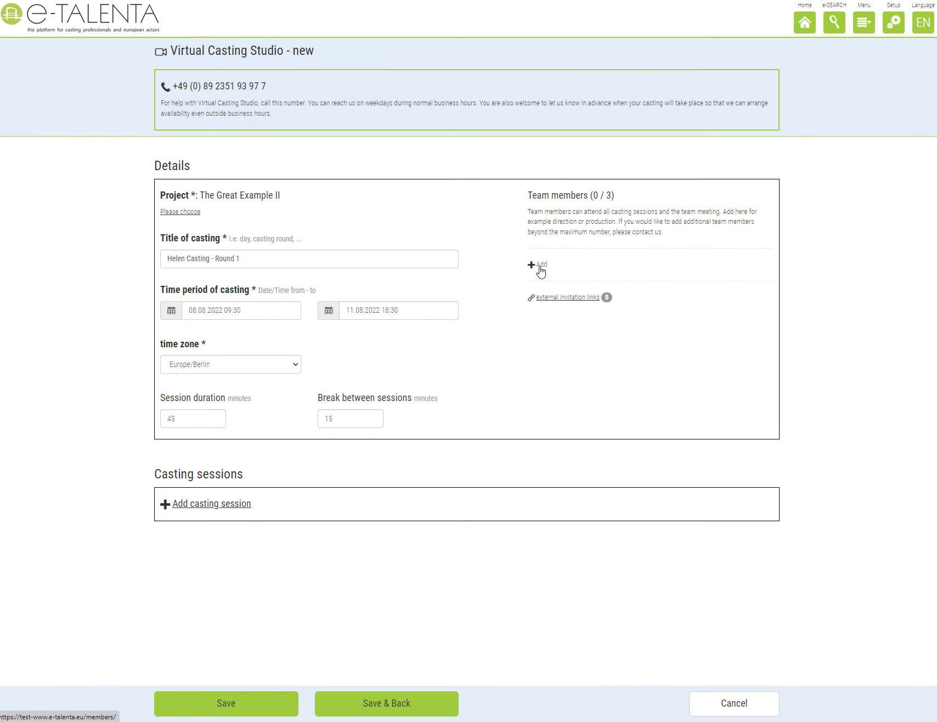
Search for the casting assistant by name, add her as team member, and allow recording access.
left_click(540, 269)
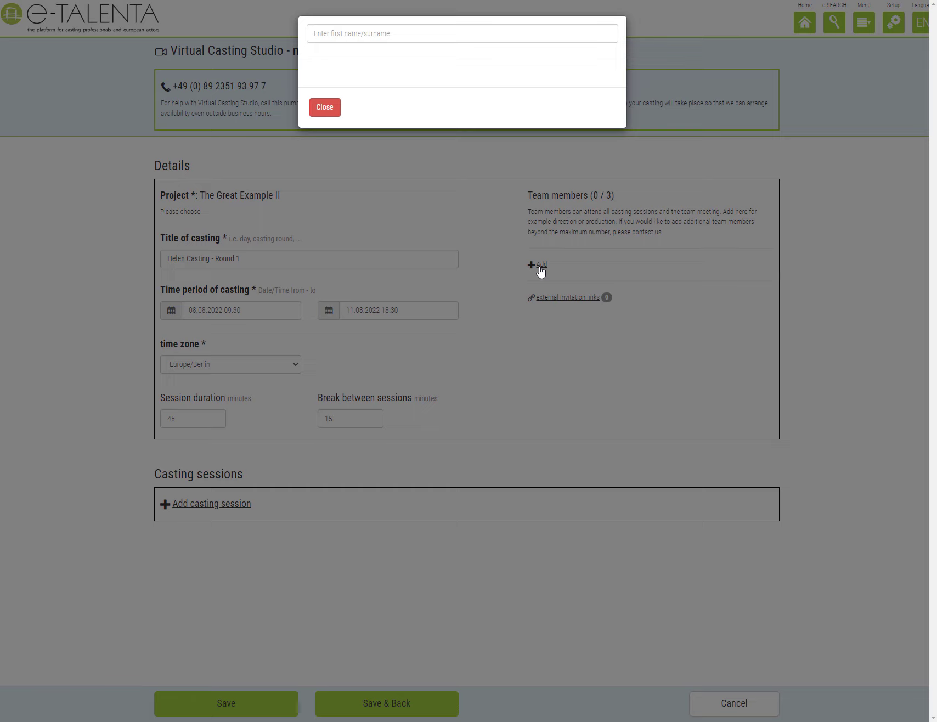
left_click(433, 33)
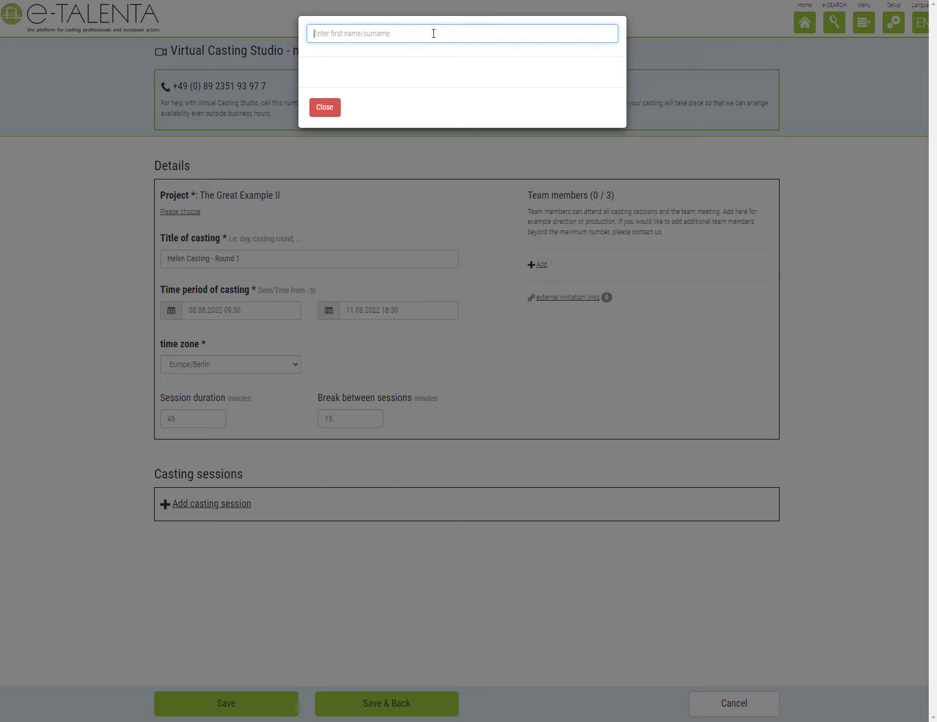
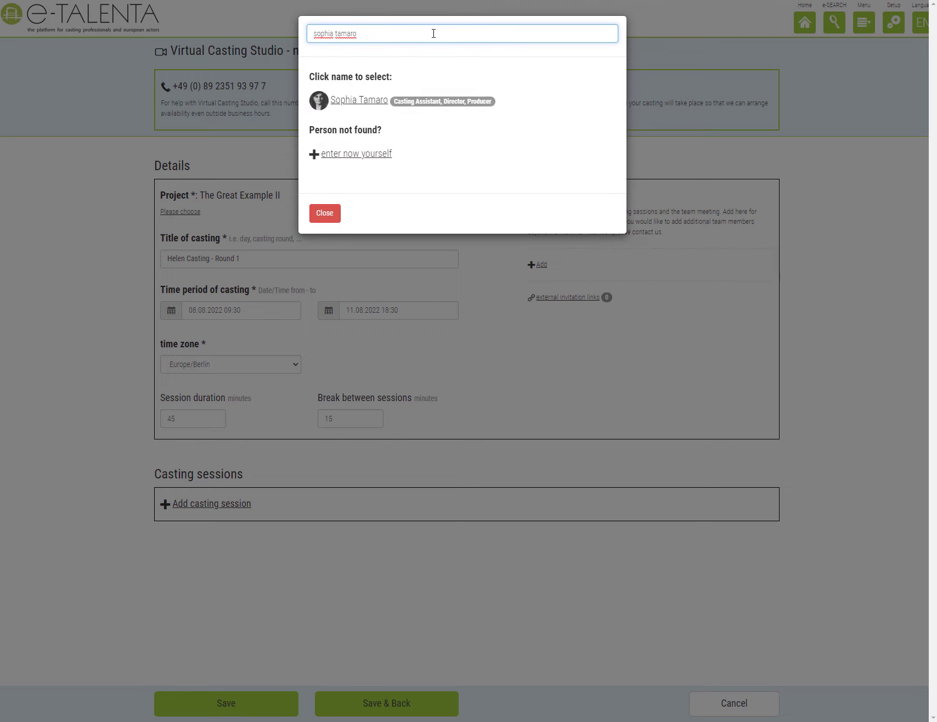
left_click(347, 107)
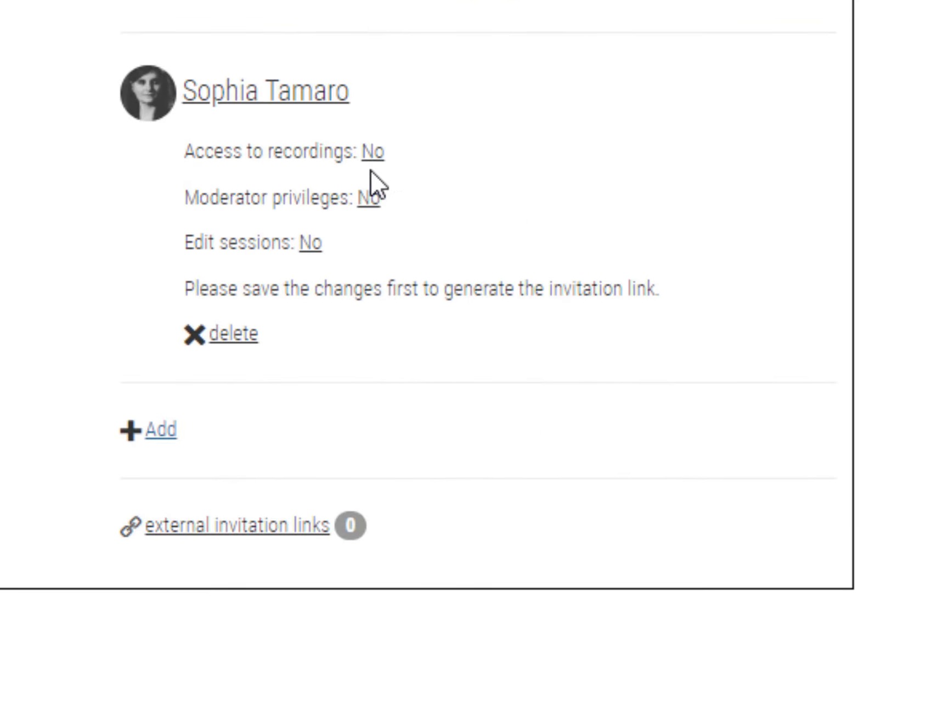
left_click(374, 153)
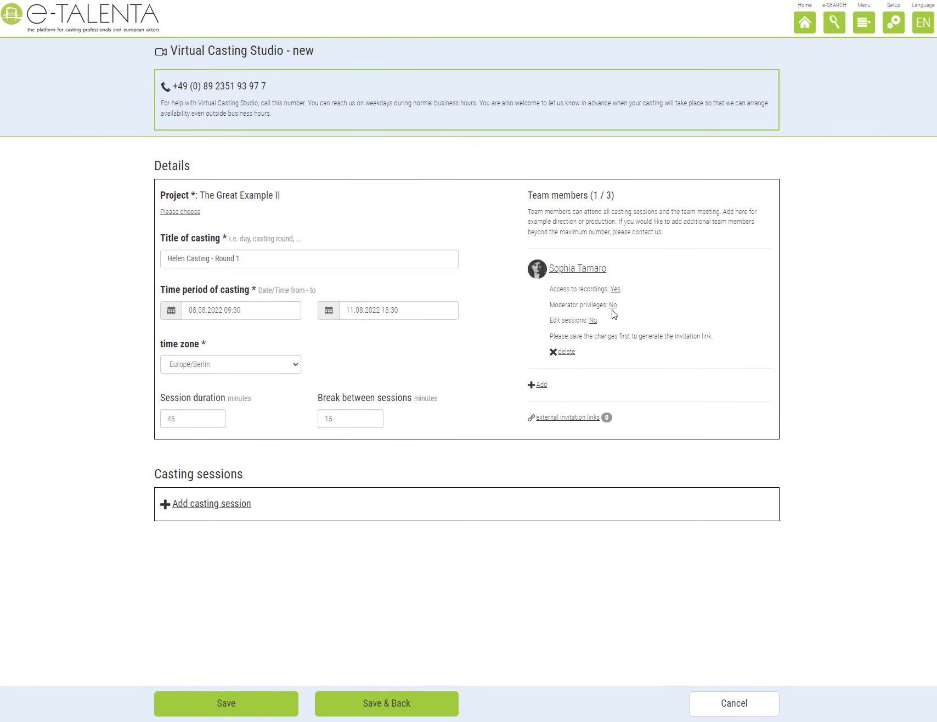
Save the casting and send the team member's invitation.
left_click(243, 705)
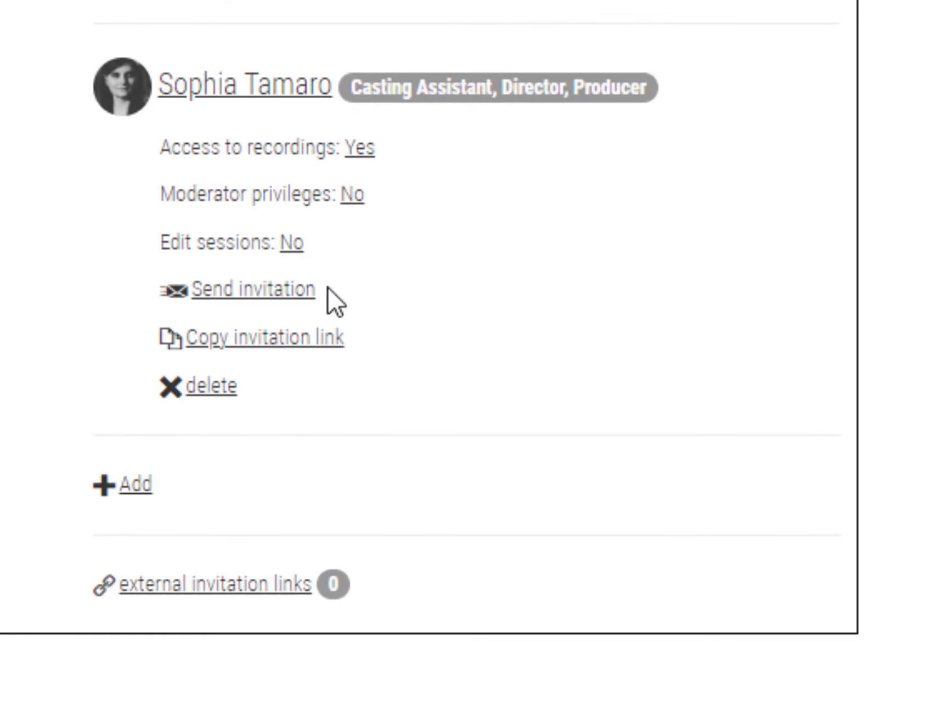
left_click(234, 290)
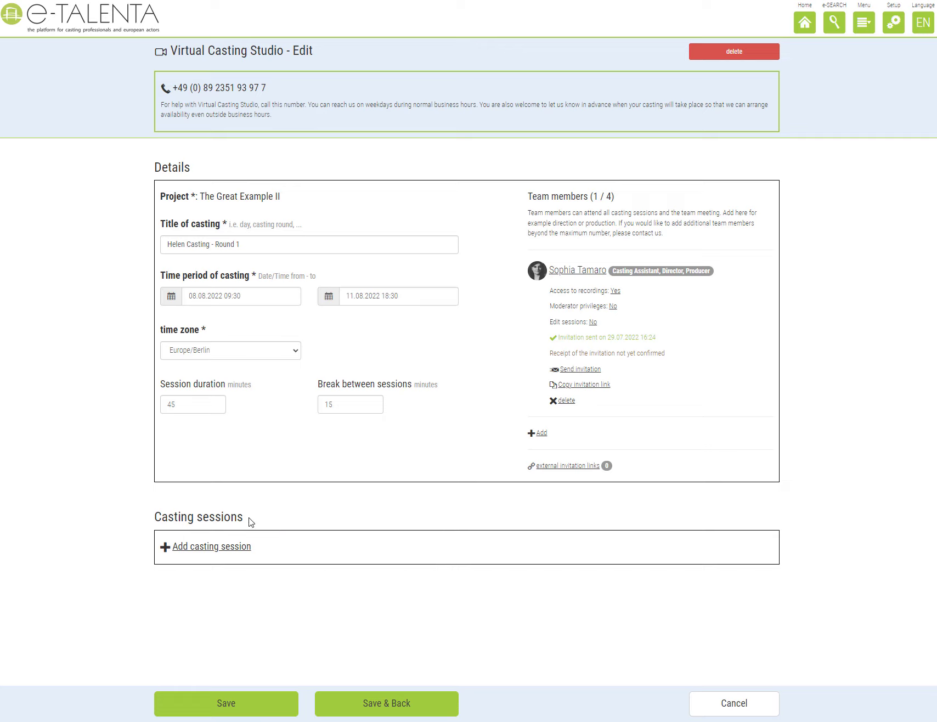
Add the first casting session and append ' - Day 1' to make its title 'Slot 1 - Day 1'.
left_click(221, 549)
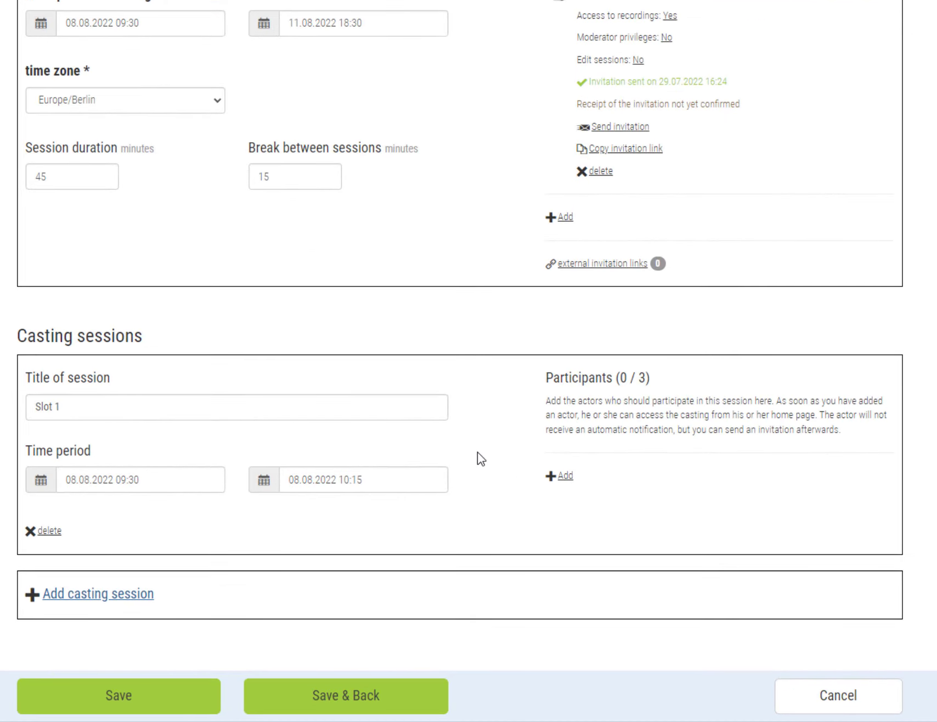
left_click(433, 411)
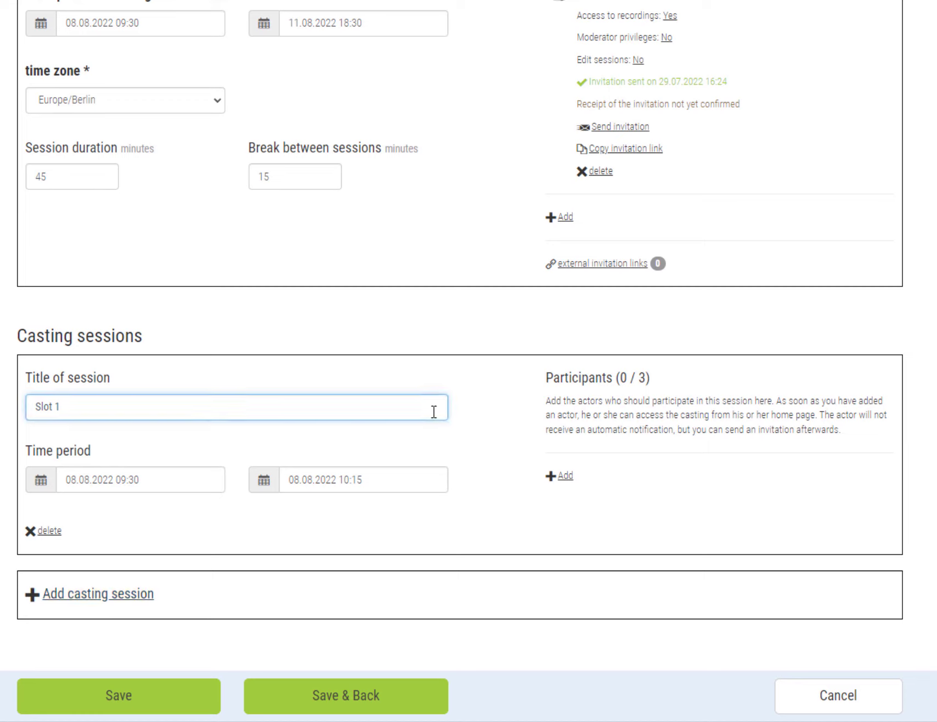
type("- Day 1")
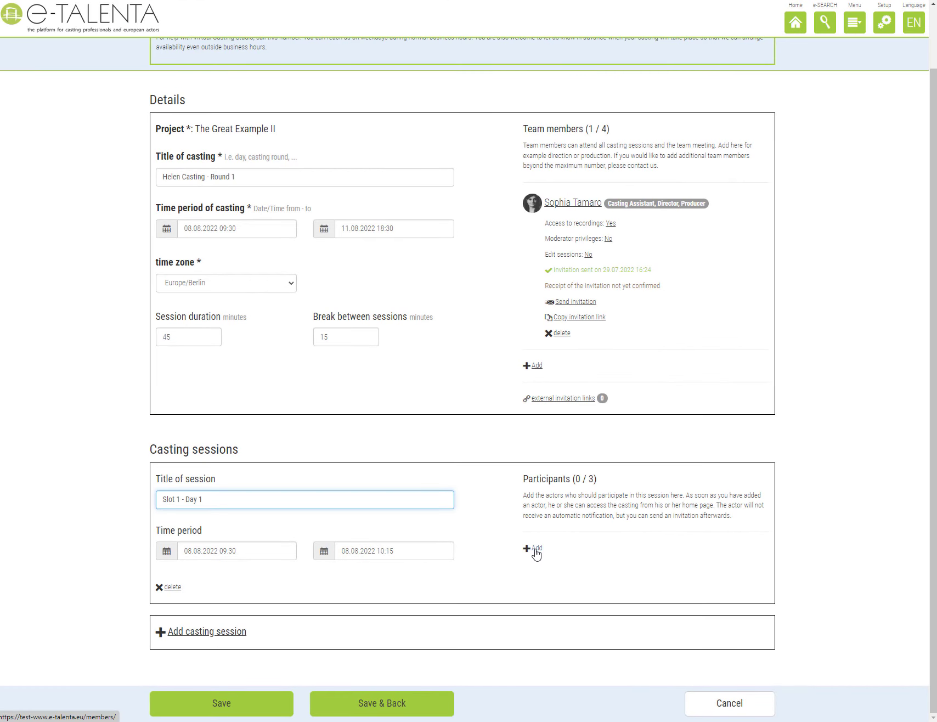
Search for an actress and an actor by name and add both to Slot 1 - Day 1.
left_click(535, 549)
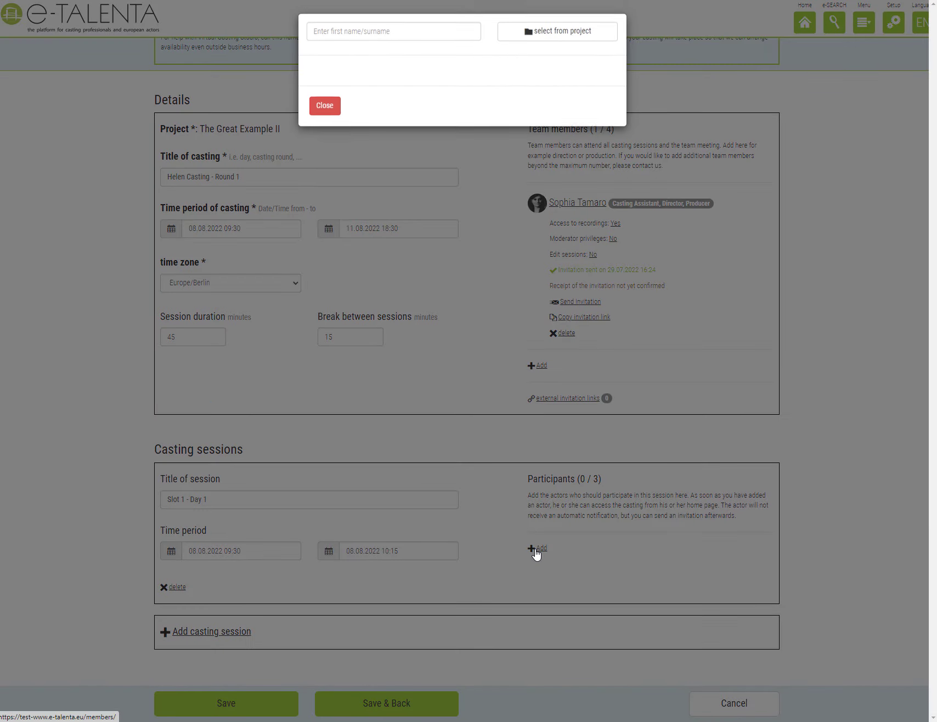
left_click(437, 33)
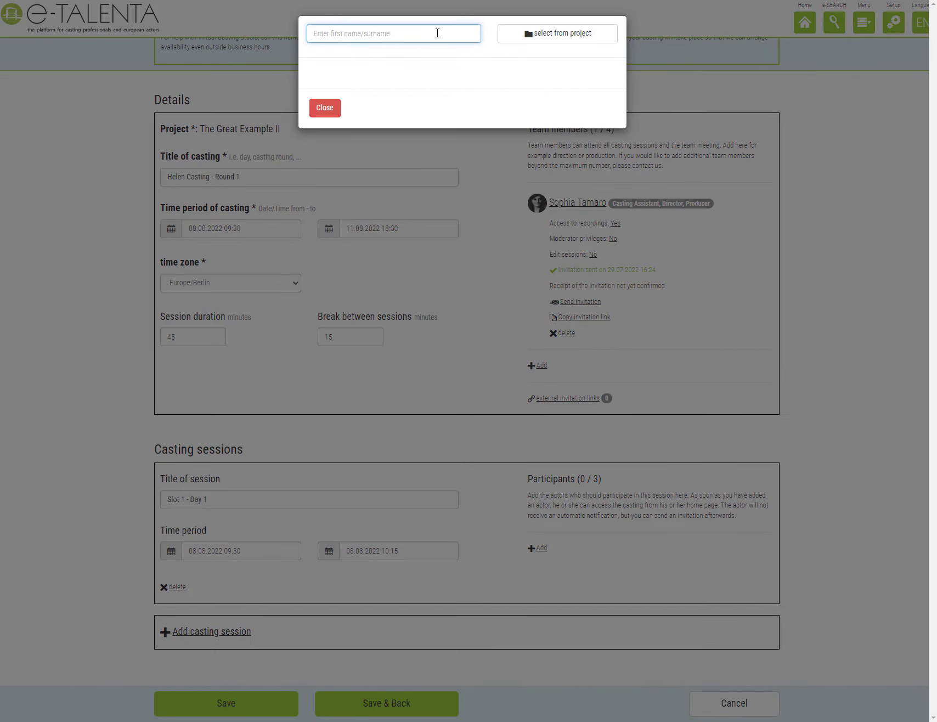
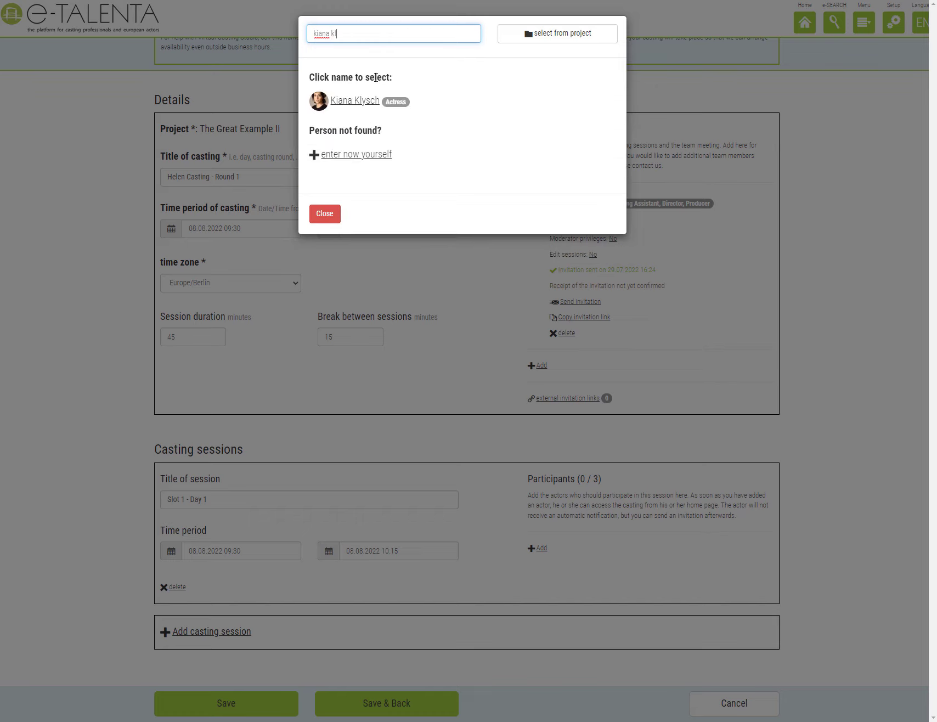
left_click(352, 104)
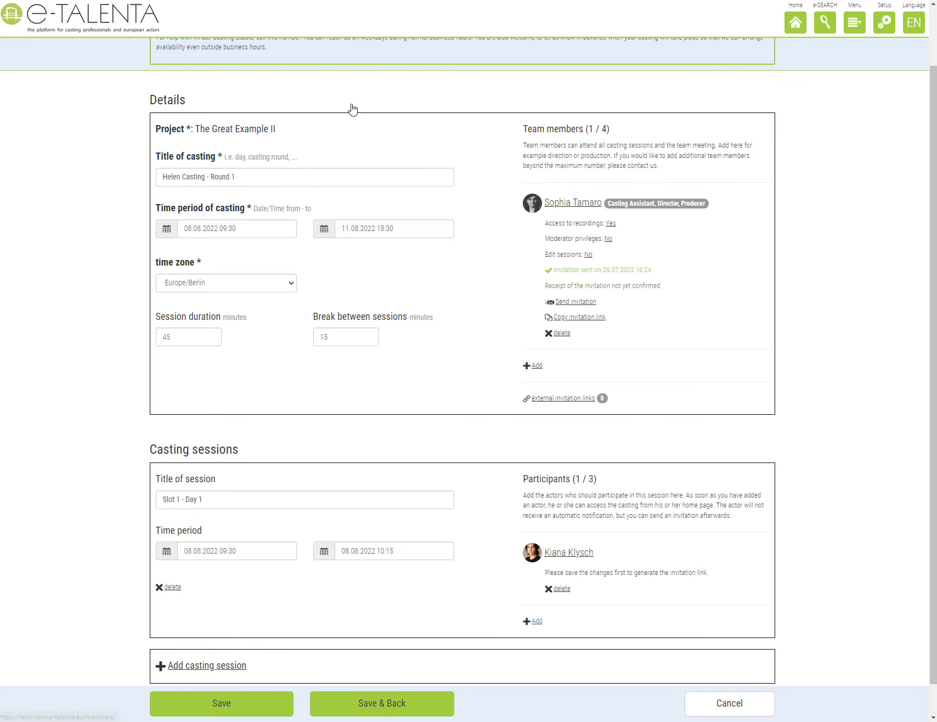
left_click(537, 621)
left_click(439, 35)
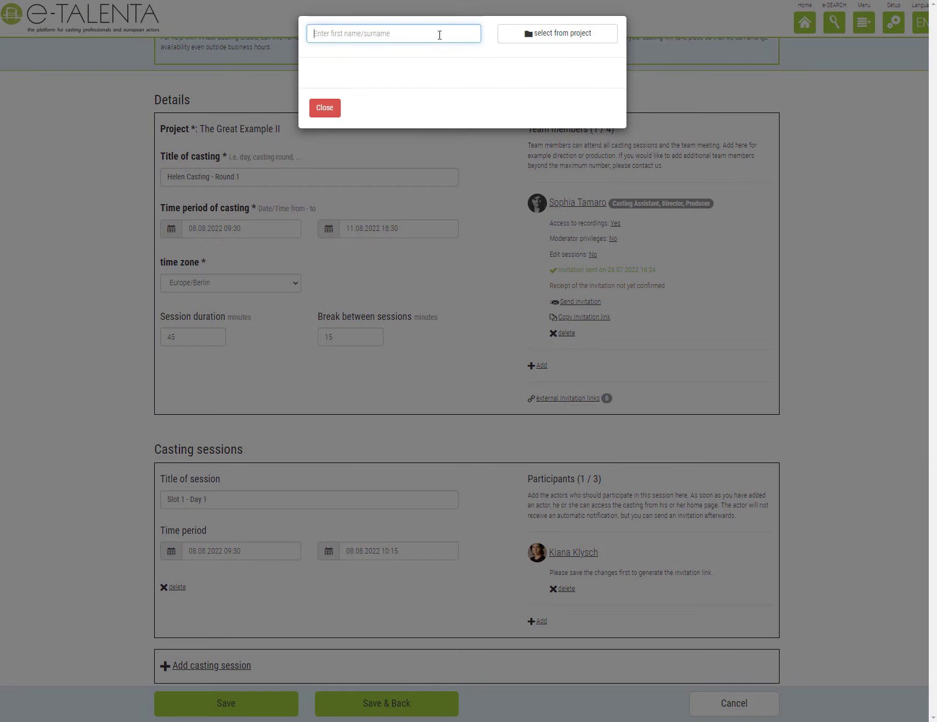
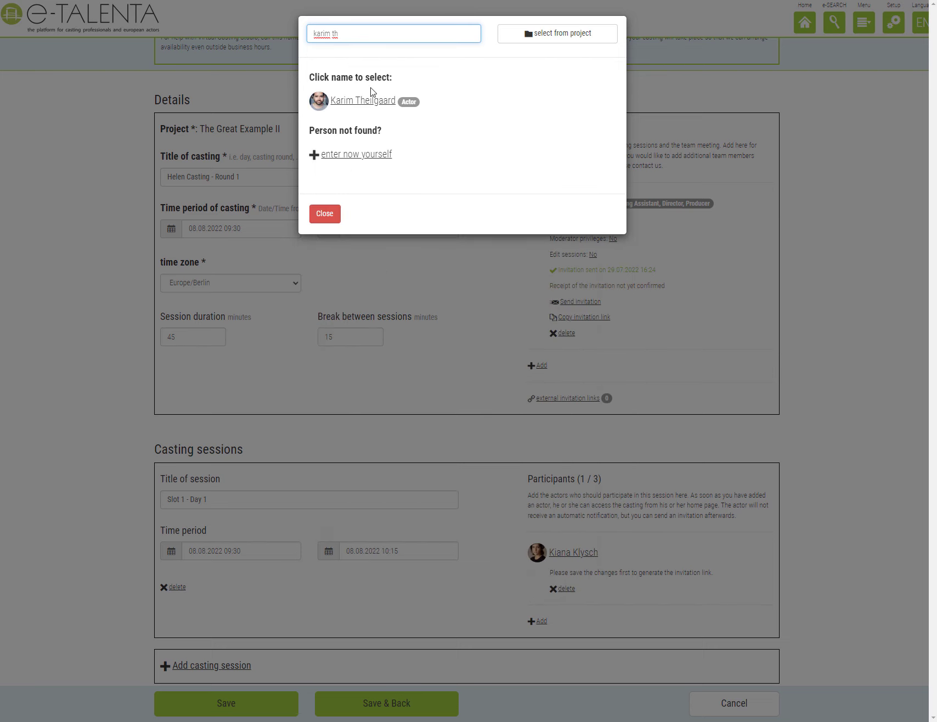
left_click(355, 100)
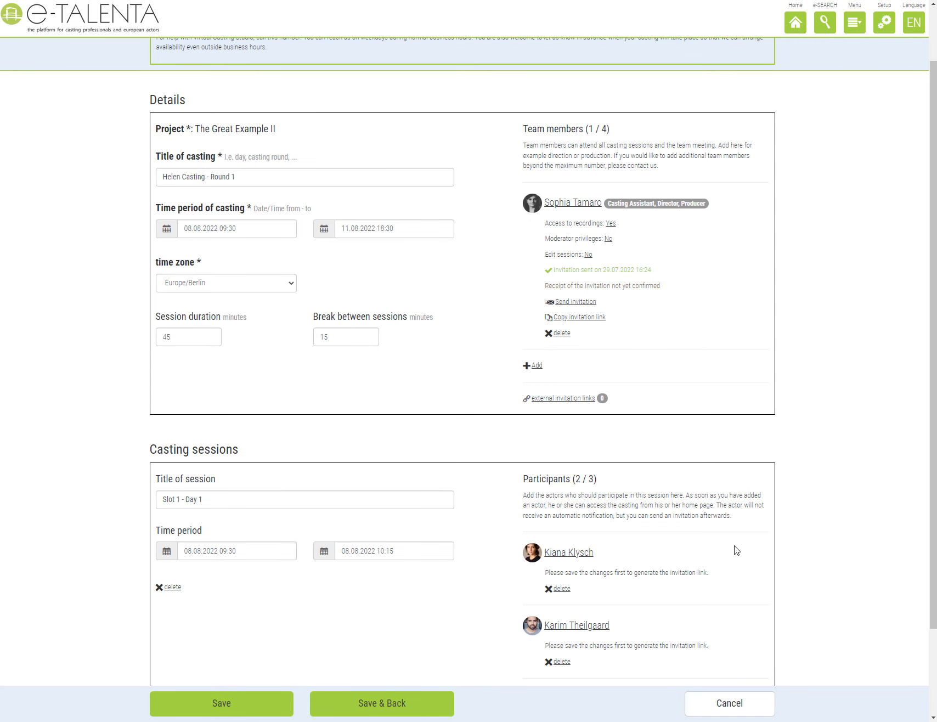
scroll(736, 550, "down", 2)
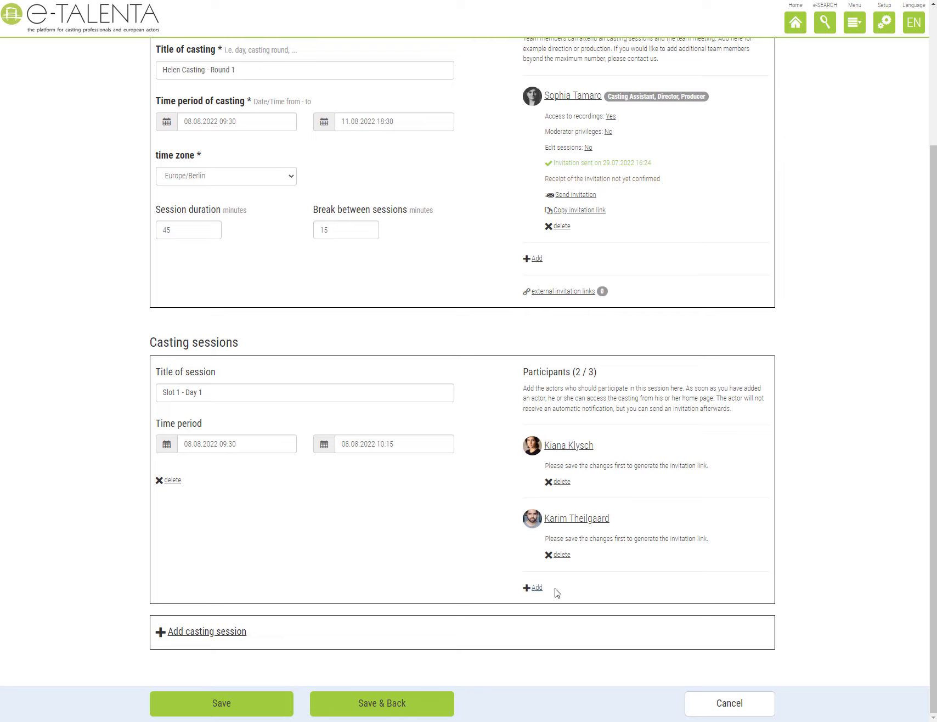
left_click(534, 587)
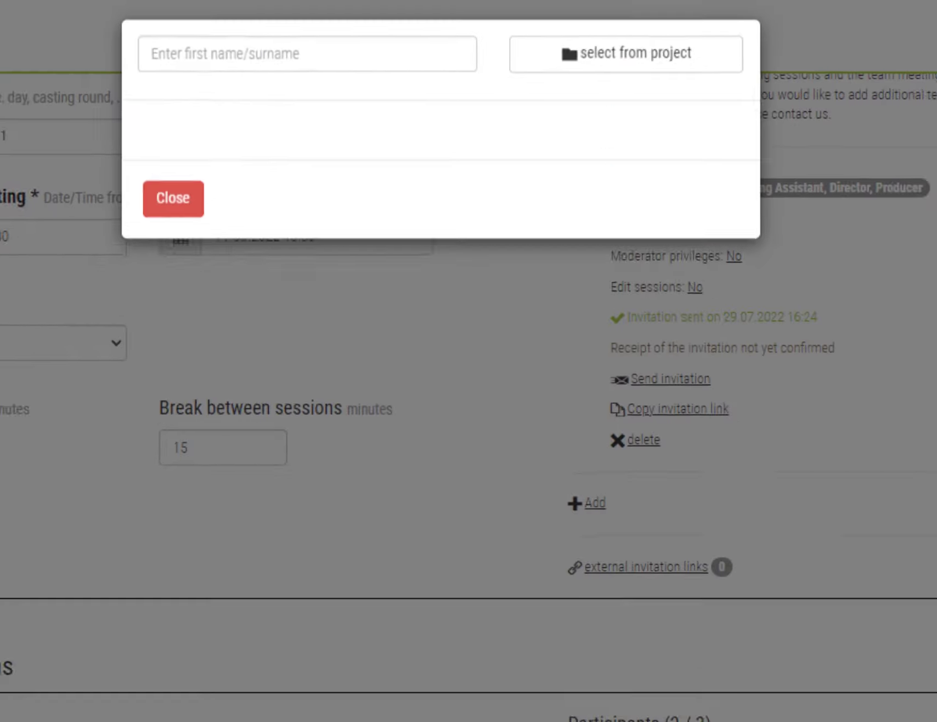
left_click(358, 44)
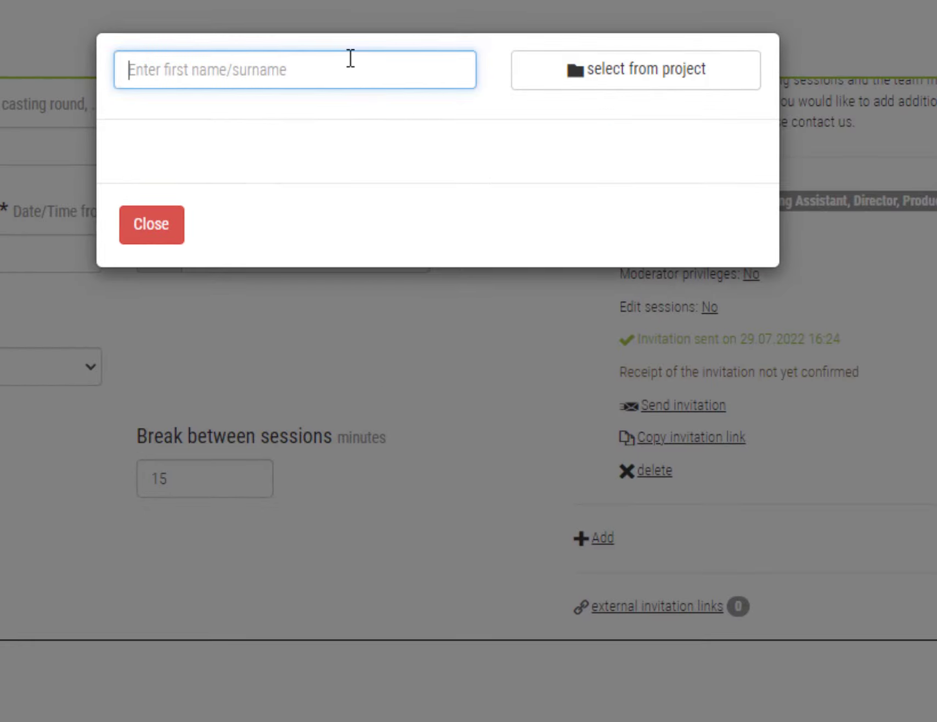
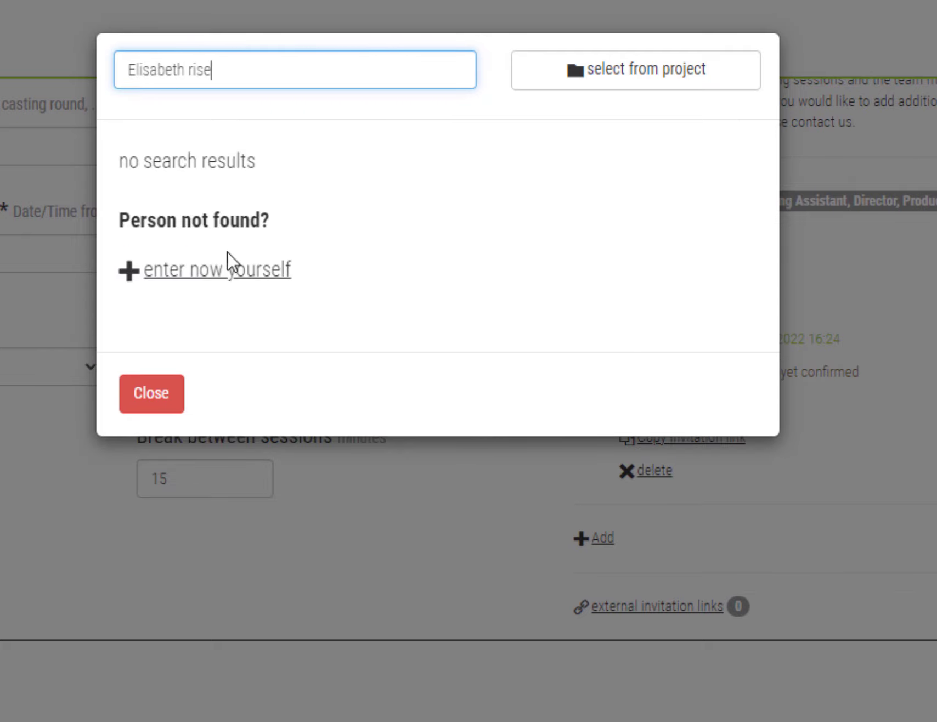
left_click(221, 271)
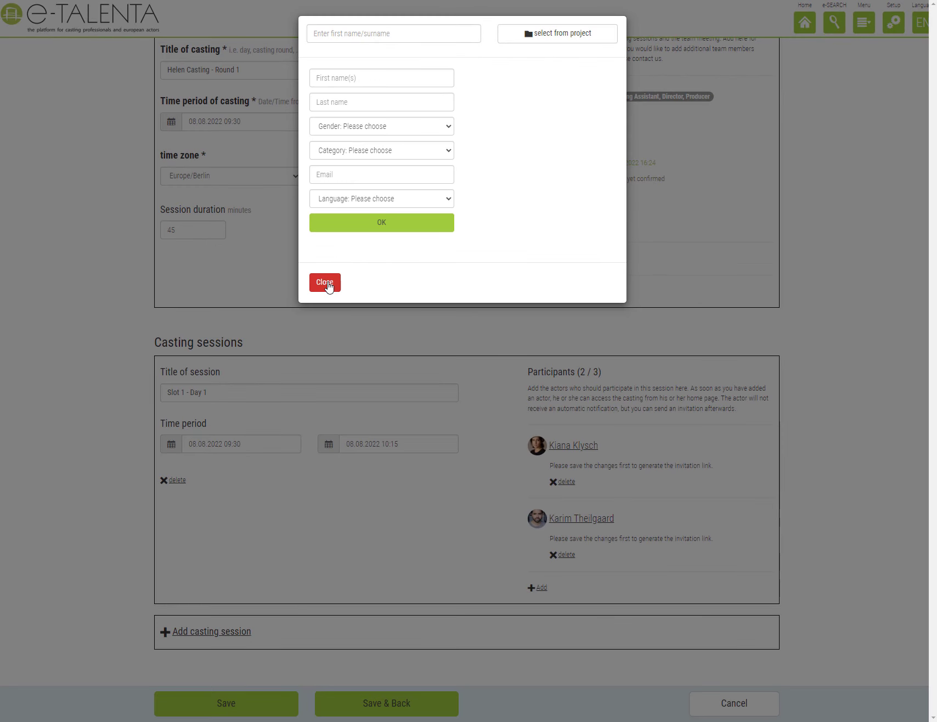
left_click(151, 588)
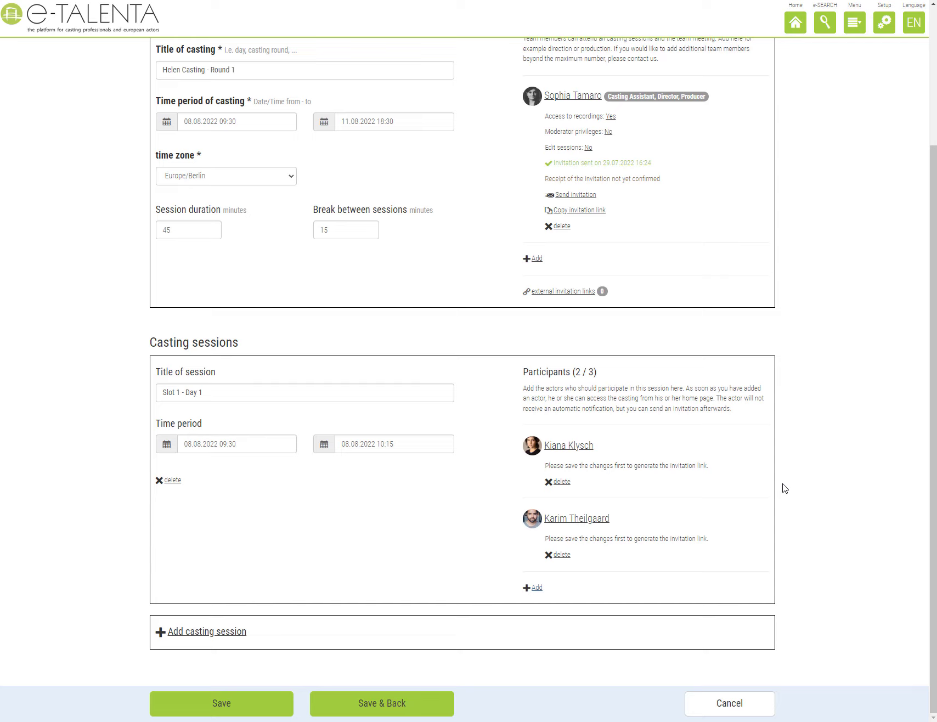
Save, set both participants' invitations to '(directly)' recipients, and send the actress's invitation.
left_click(253, 705)
scroll(854, 547, "down", 1)
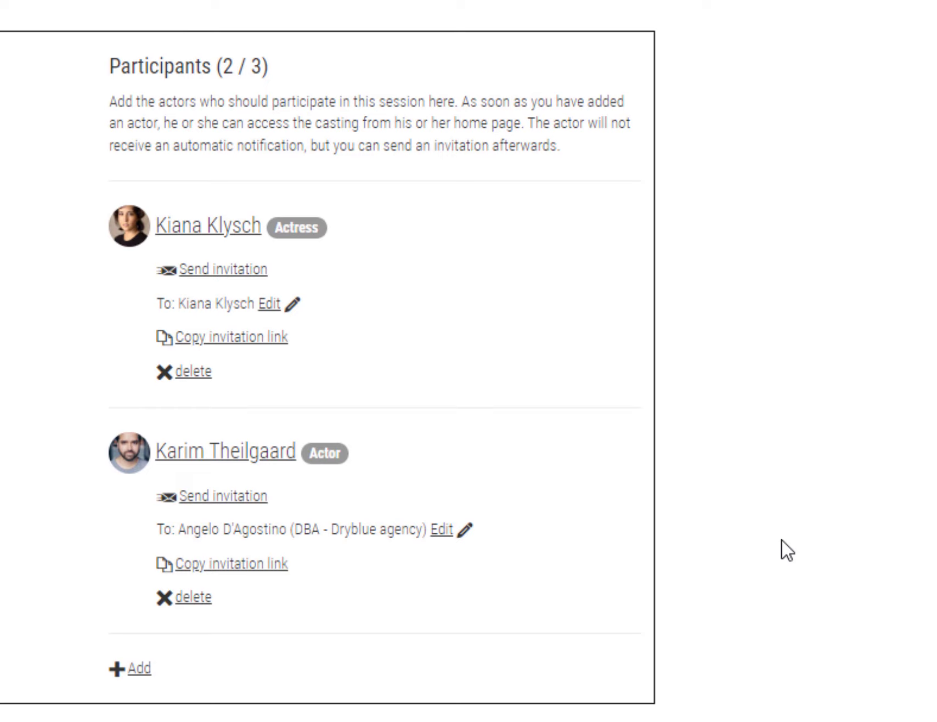
left_click(269, 307)
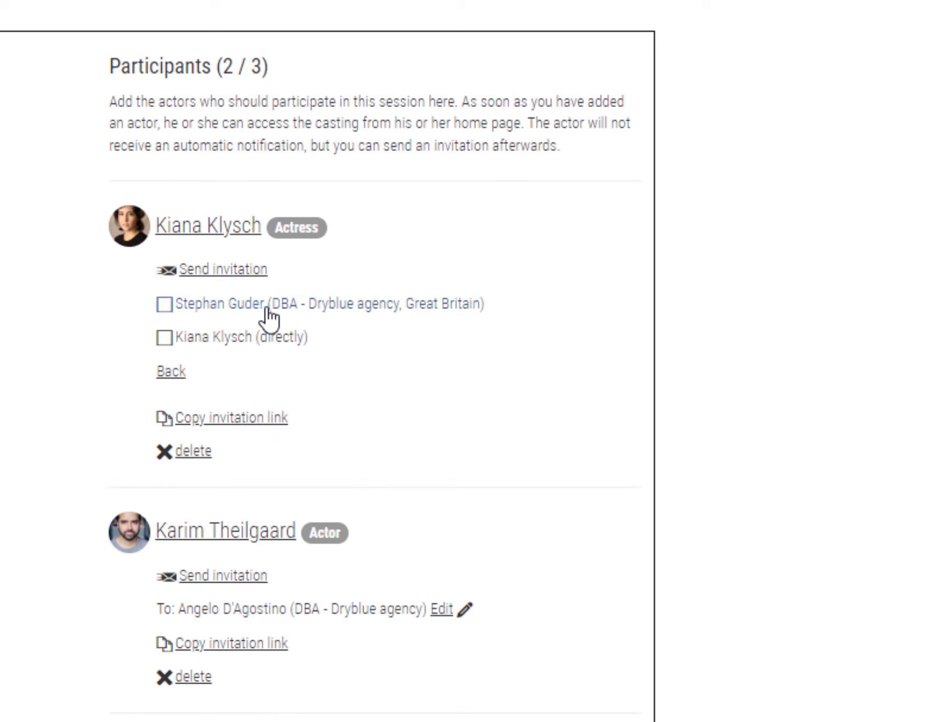
left_click(250, 336)
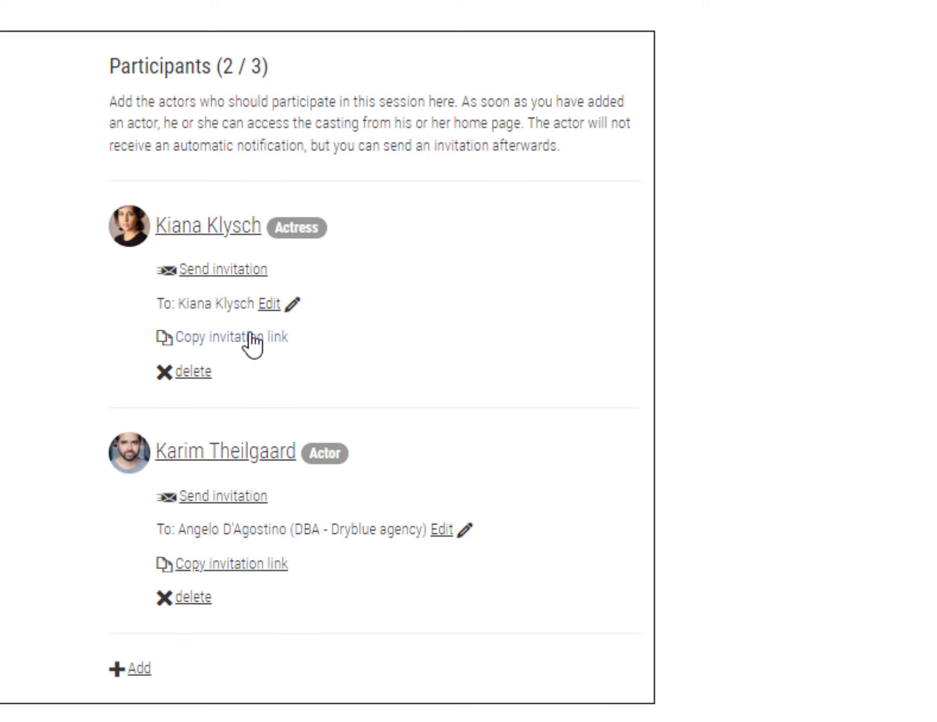
left_click(443, 529)
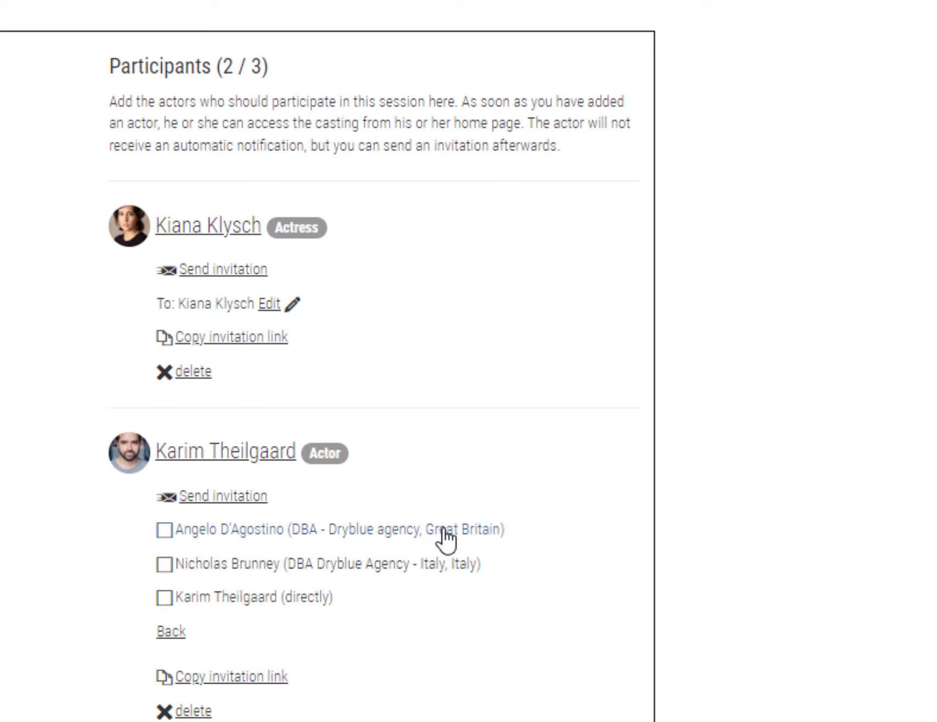
left_click(293, 599)
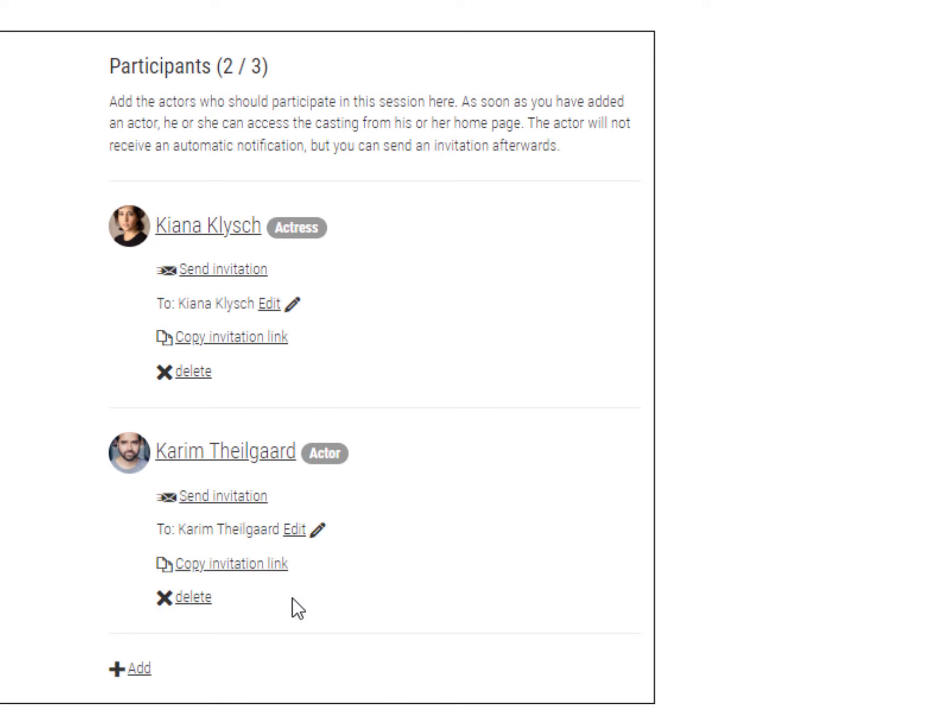
left_click(255, 270)
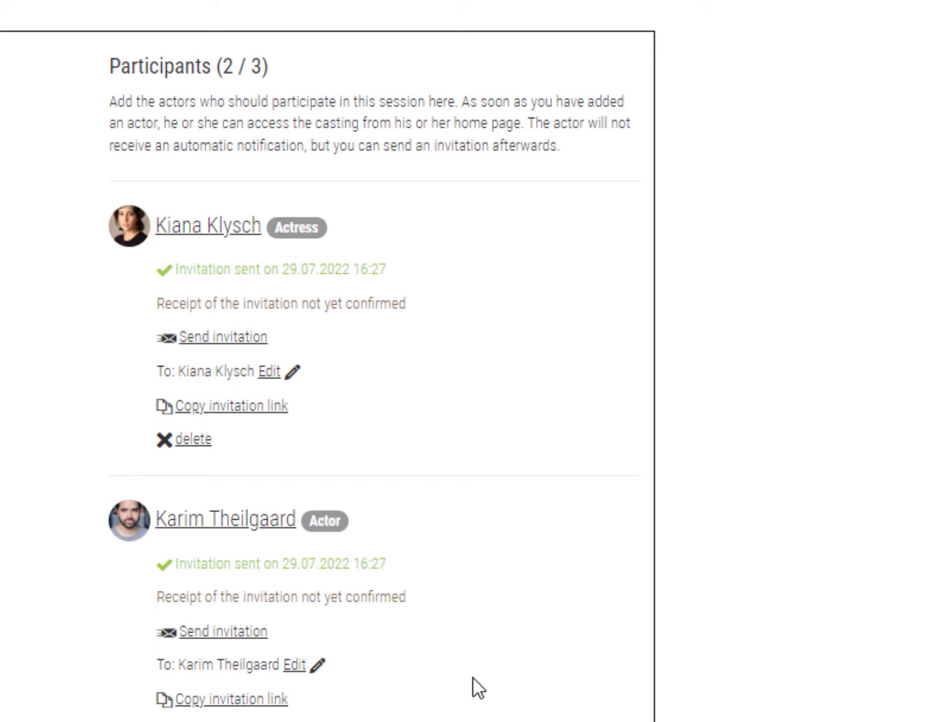
scroll(477, 687, "down", 3)
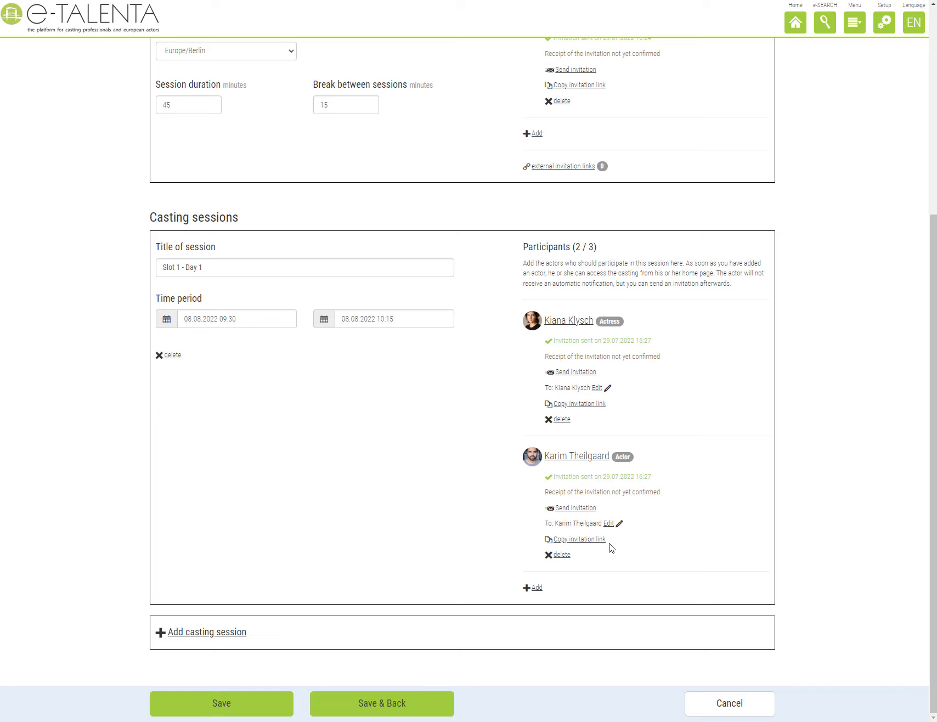
Save and return to the overview, then reopen 'Helen Casting - Round 1' for editing.
left_click(287, 705)
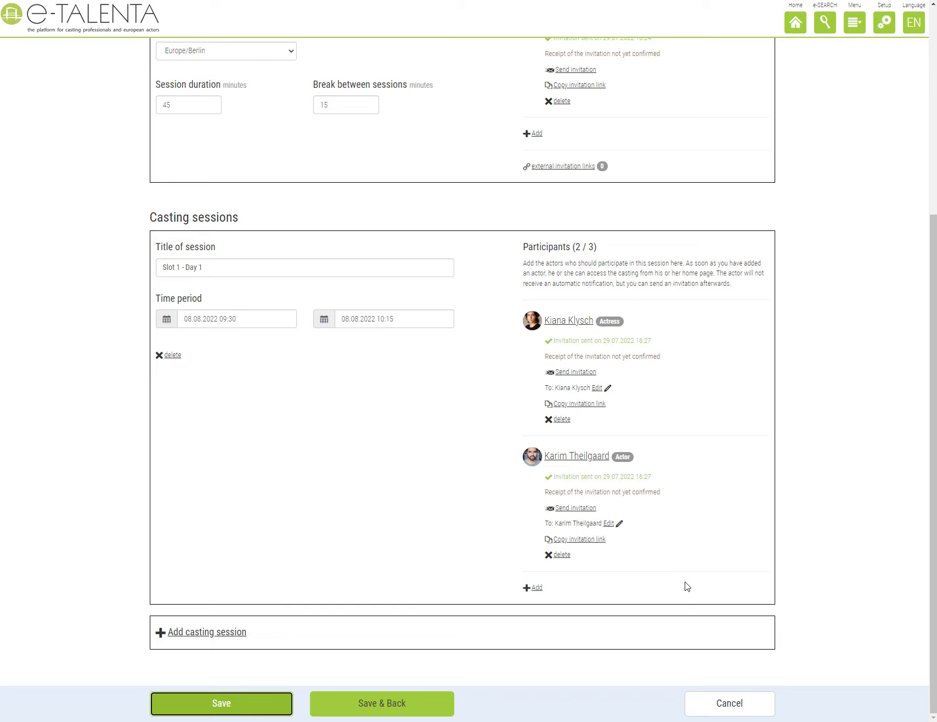
left_click(414, 706)
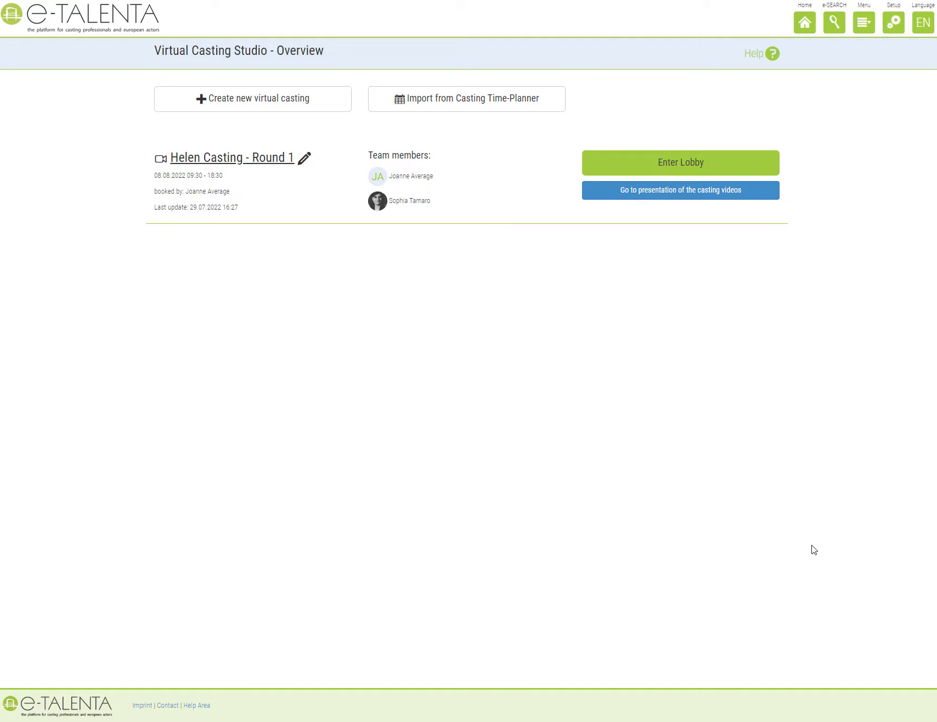
left_click(266, 160)
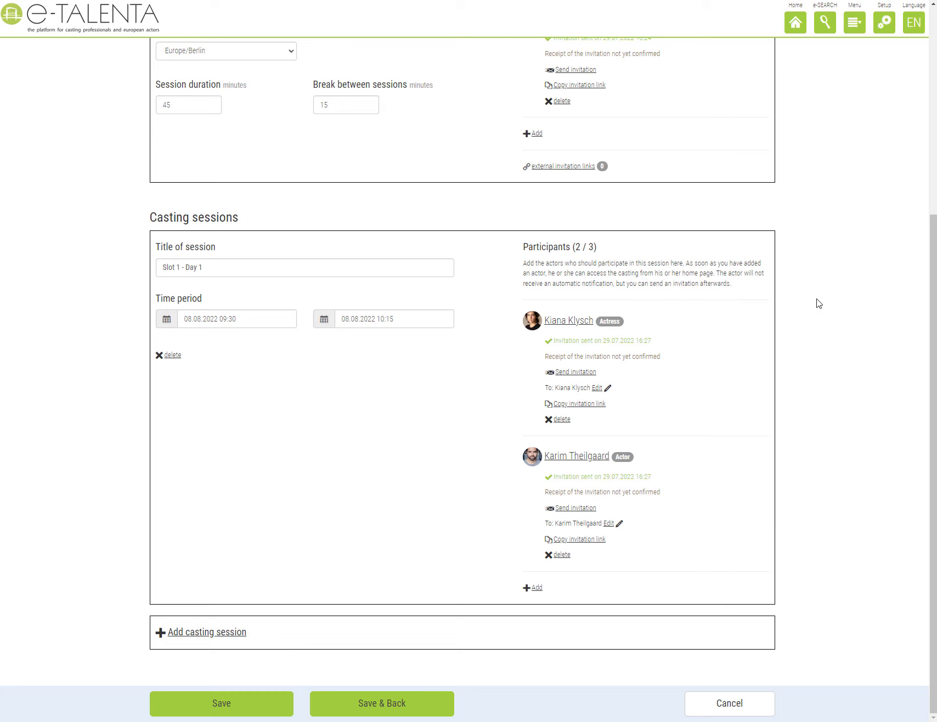
Add session Slot 2 (10:30–11:15) and add an actress and an actor found by name search.
left_click(215, 632)
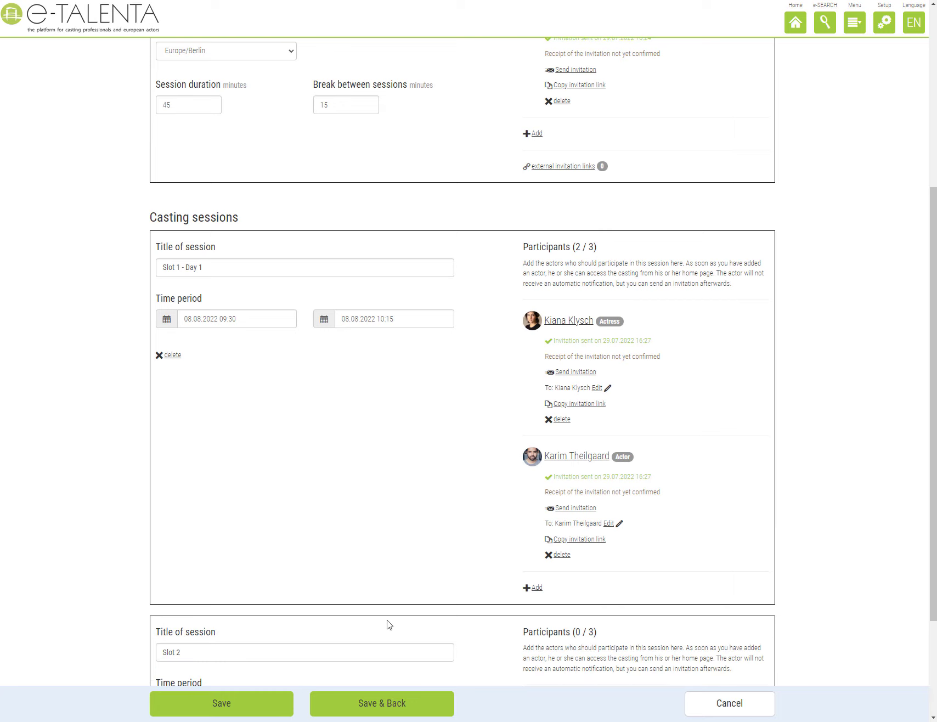
scroll(475, 632, "down", 3)
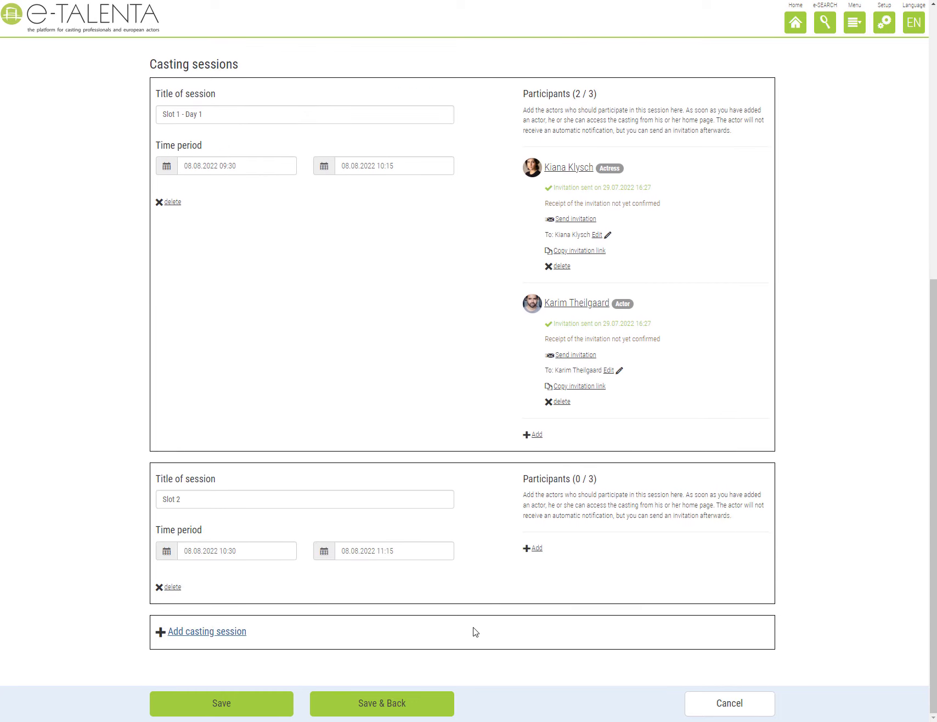
left_click(536, 550)
left_click(425, 38)
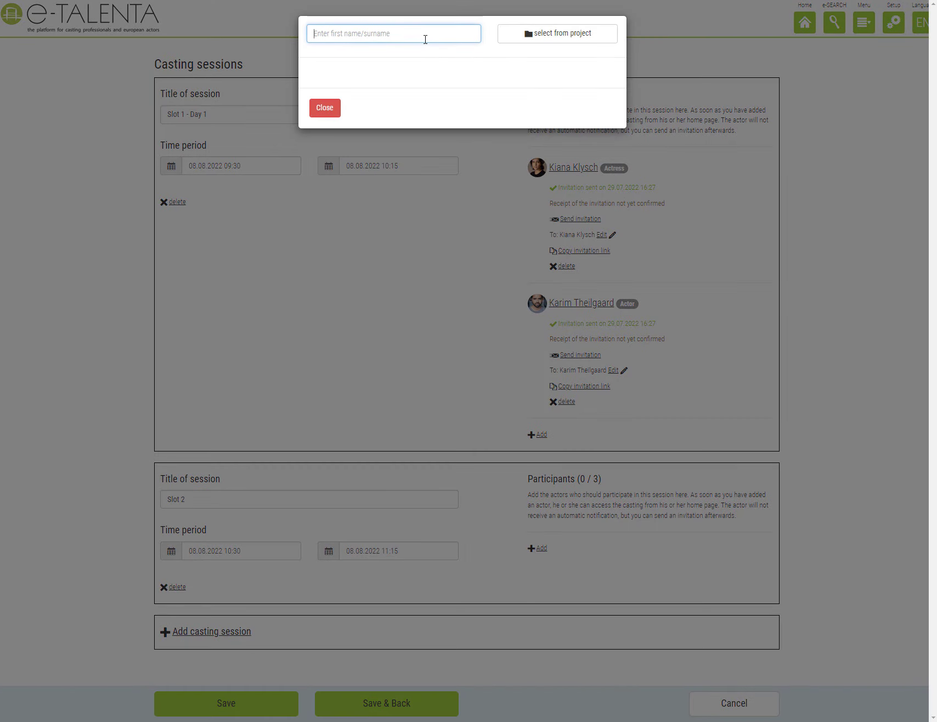
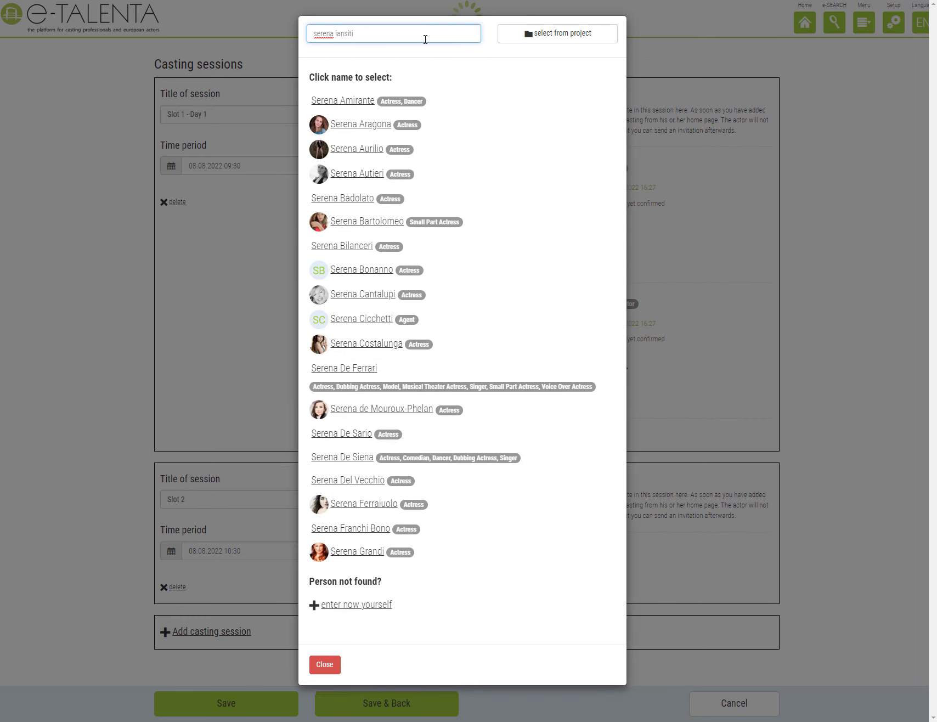
left_click(355, 103)
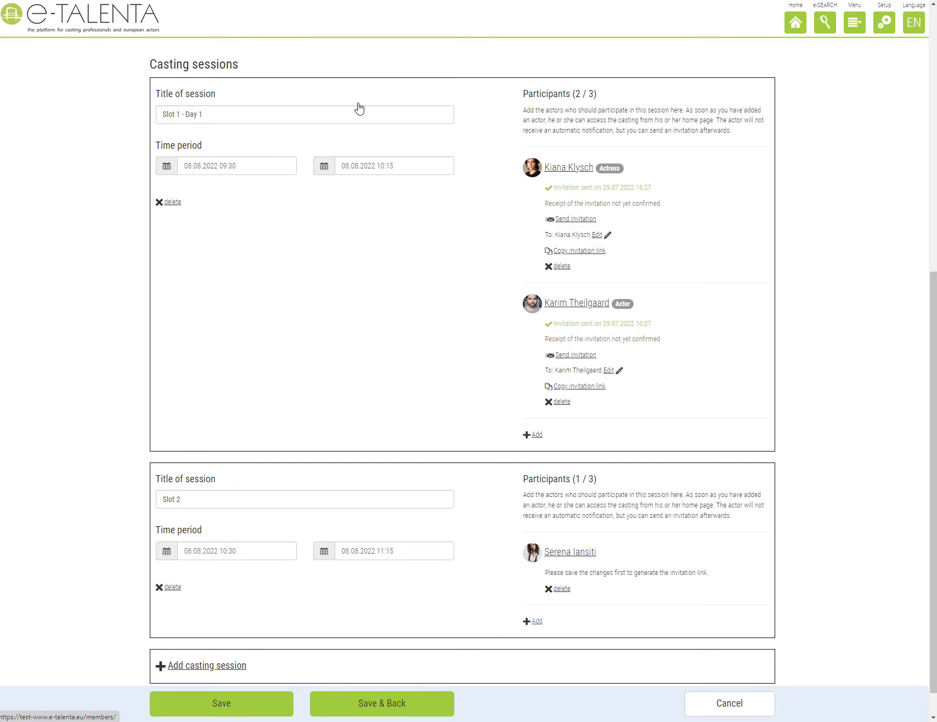
left_click(537, 620)
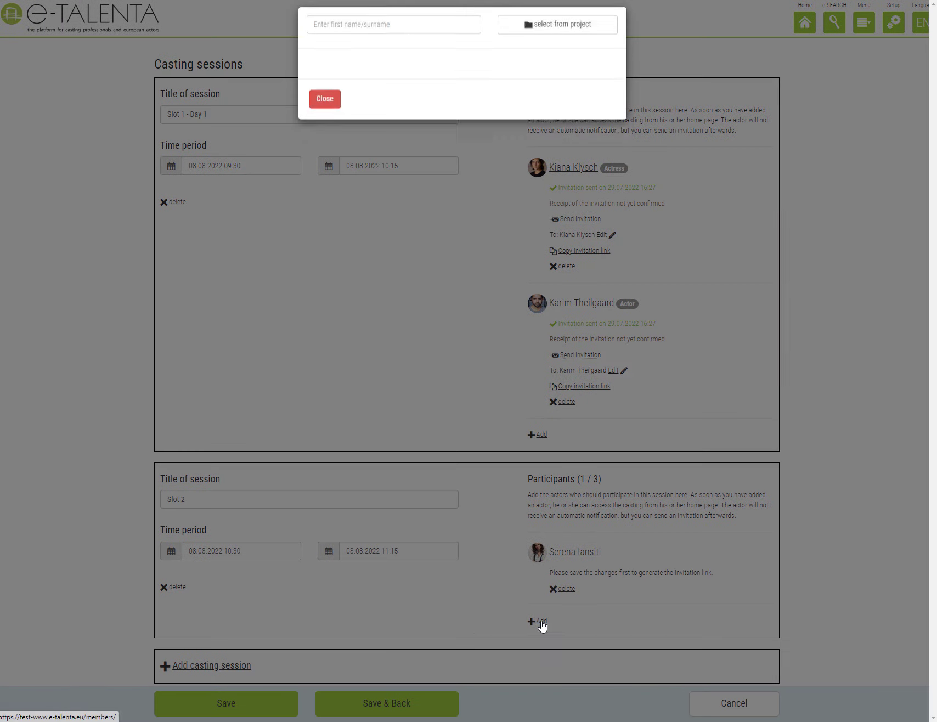
left_click(404, 27)
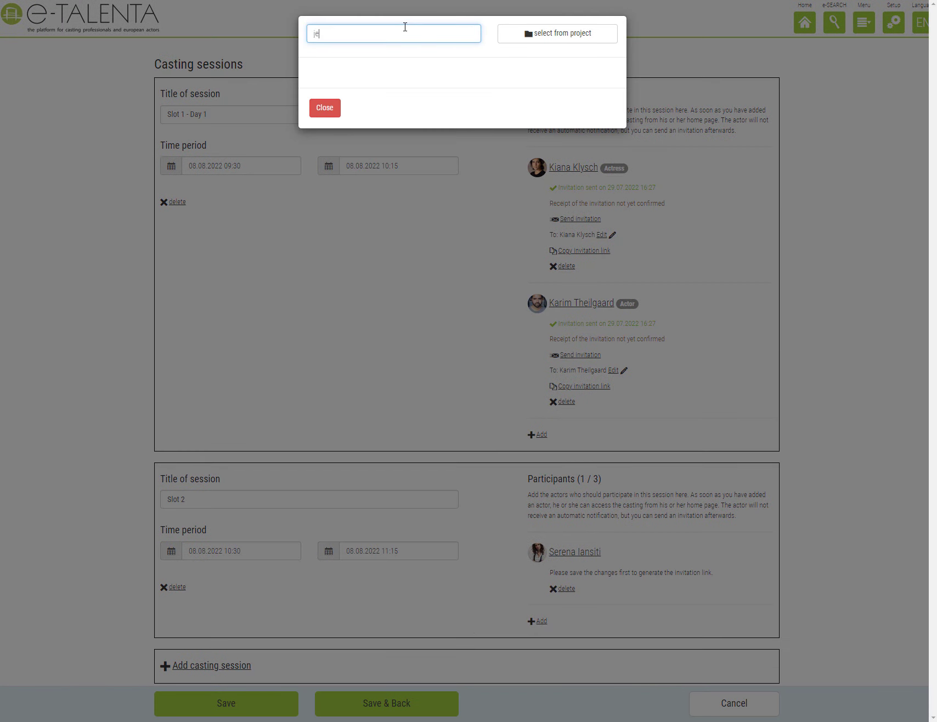
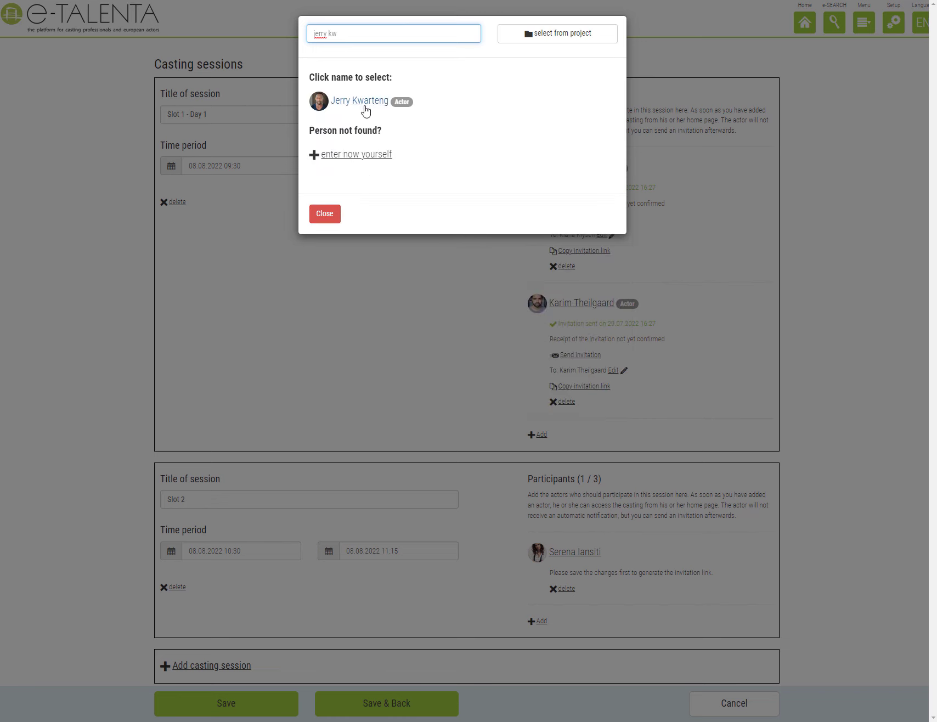
left_click(365, 102)
scroll(792, 438, "down", 2)
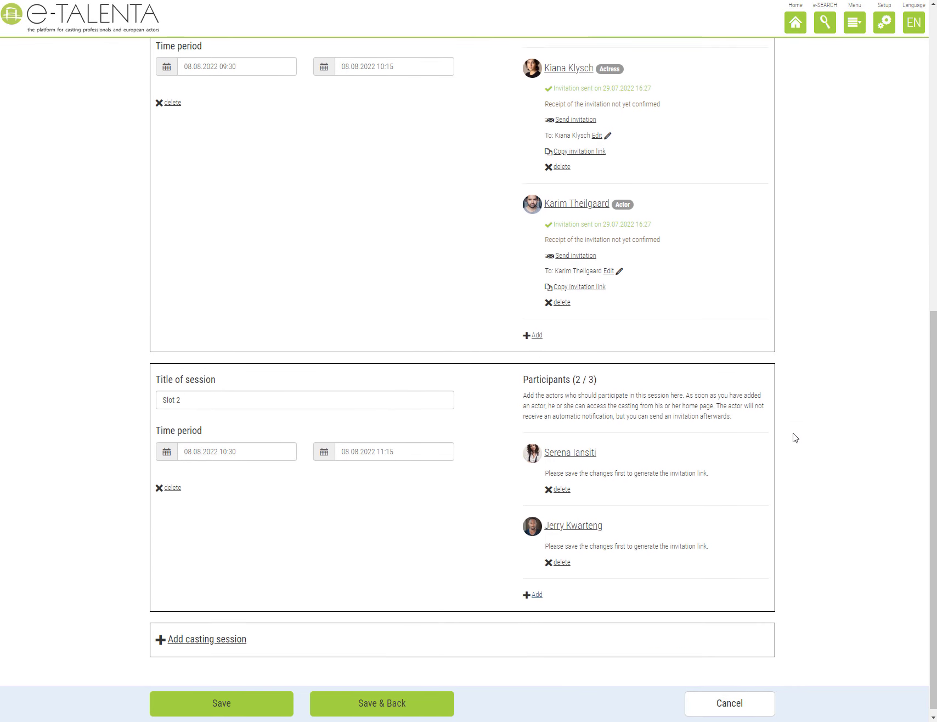
Add session Slot 3 (11:30–12:15) and add two actors from the participant search results.
left_click(236, 631)
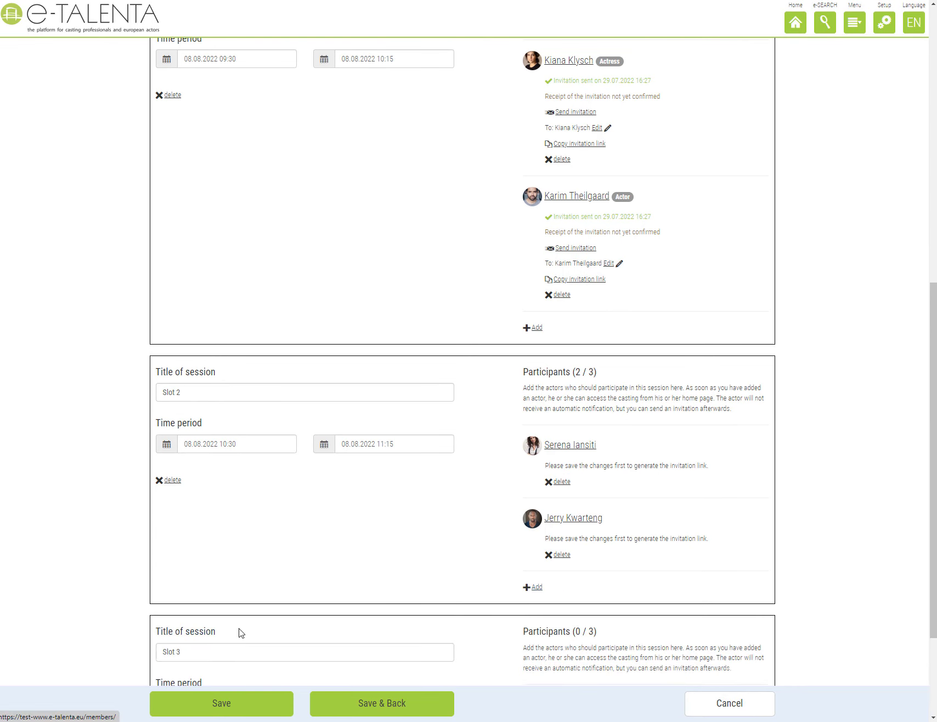
scroll(426, 591, "down", 3)
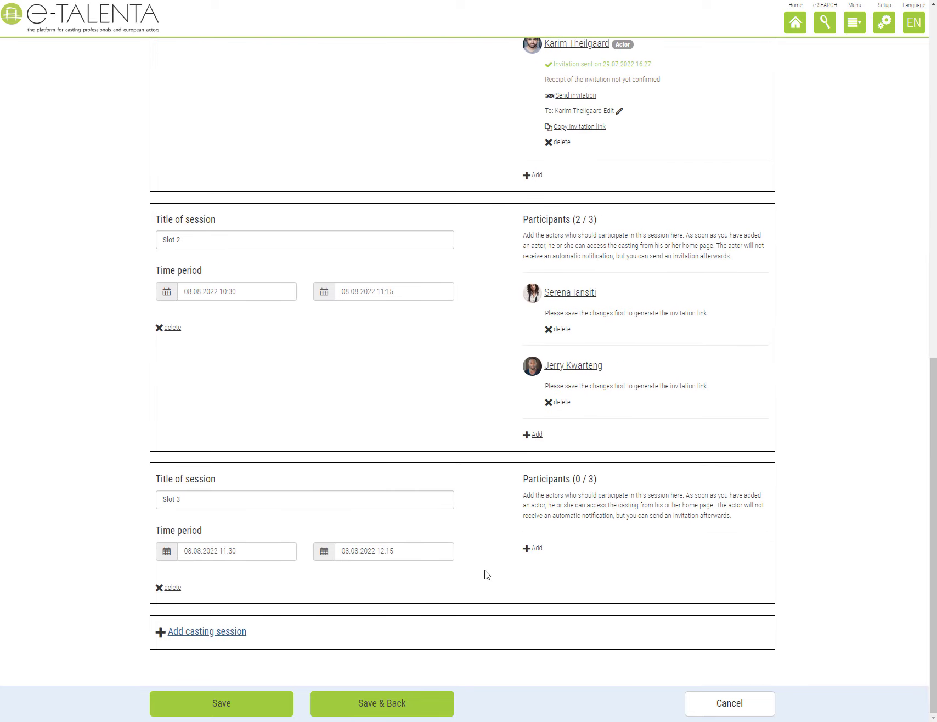
left_click(536, 548)
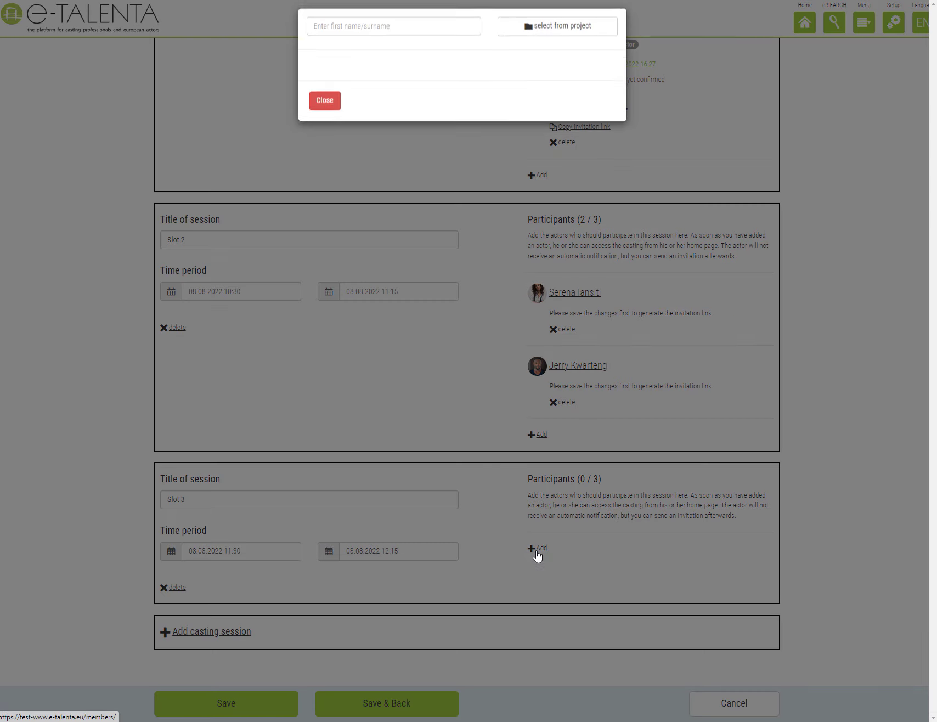
left_click(439, 30)
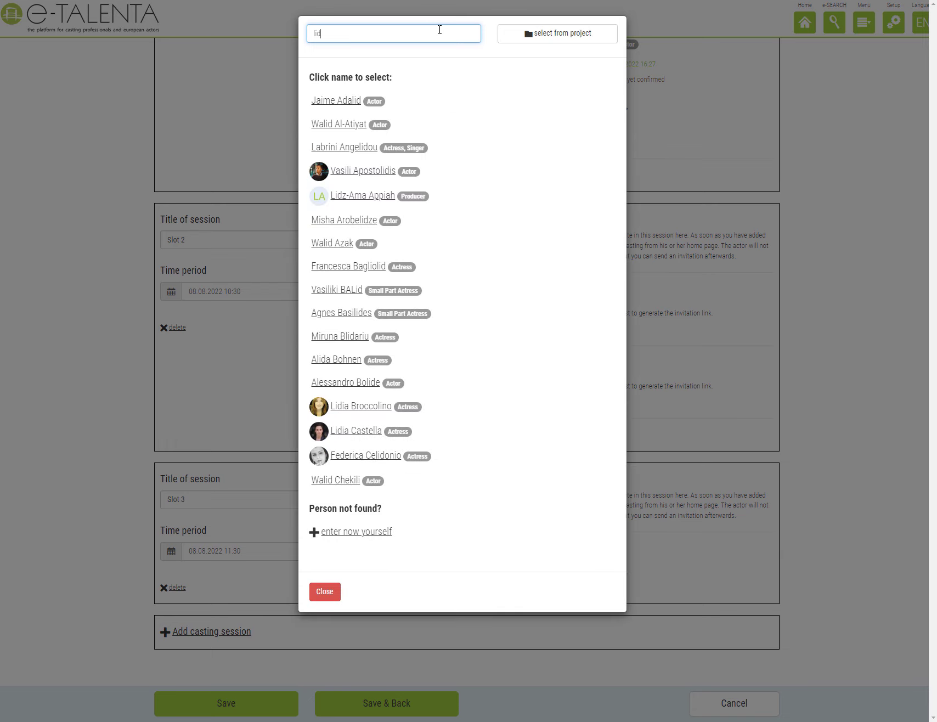
left_click(370, 126)
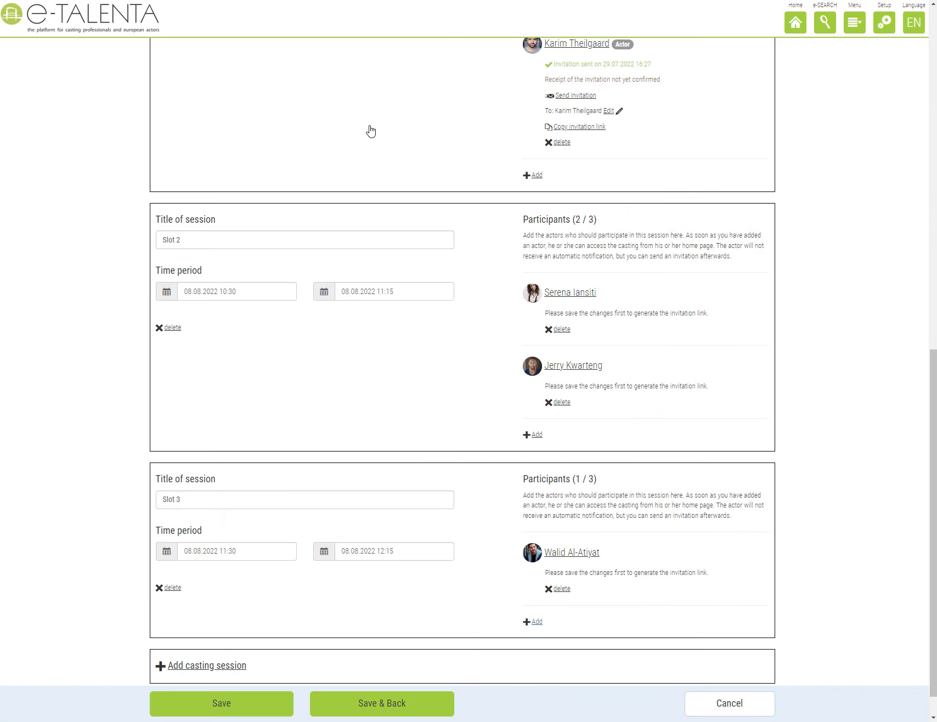
left_click(536, 621)
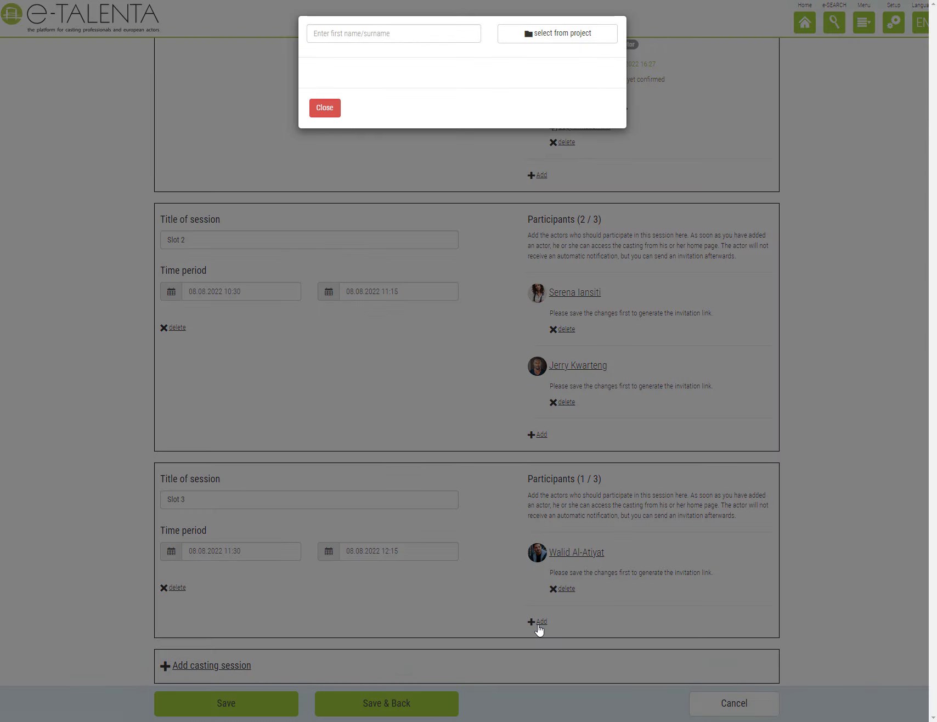
type("den")
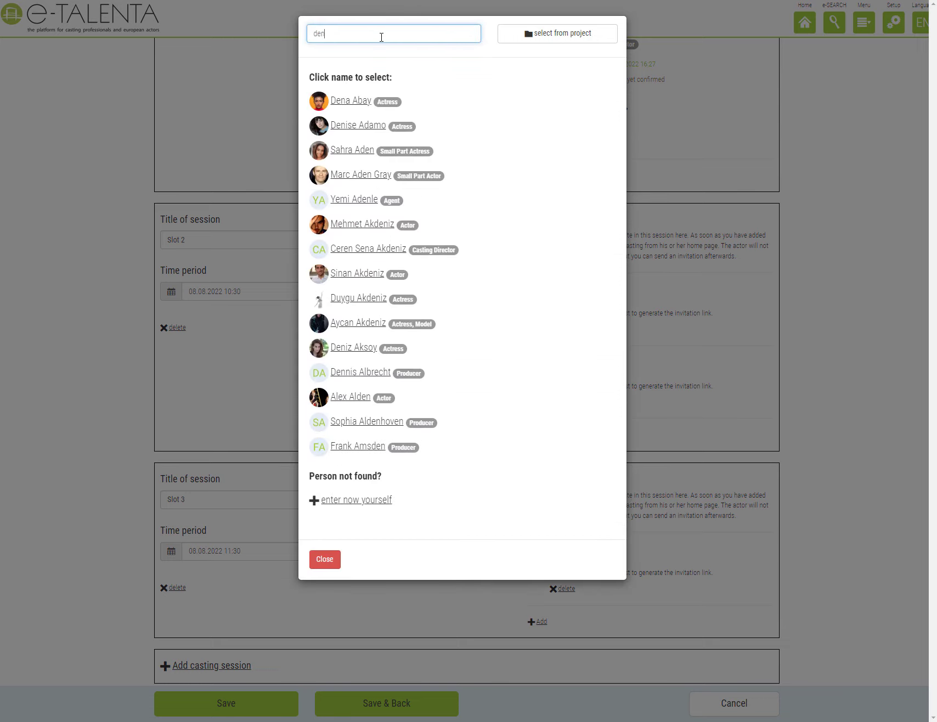
left_click(364, 175)
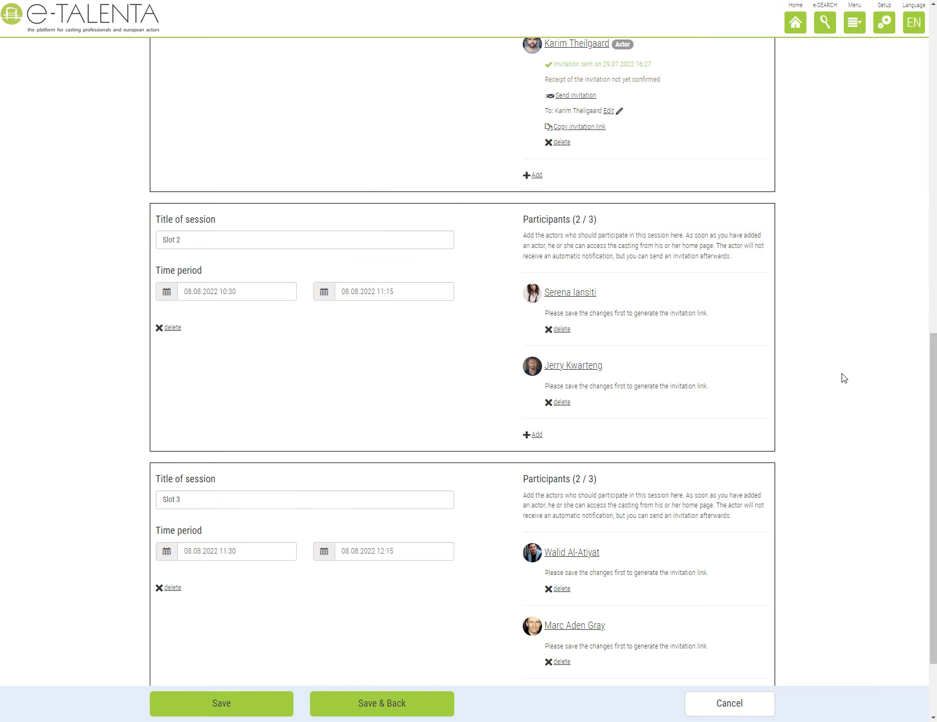
scroll(833, 379, "down", 2)
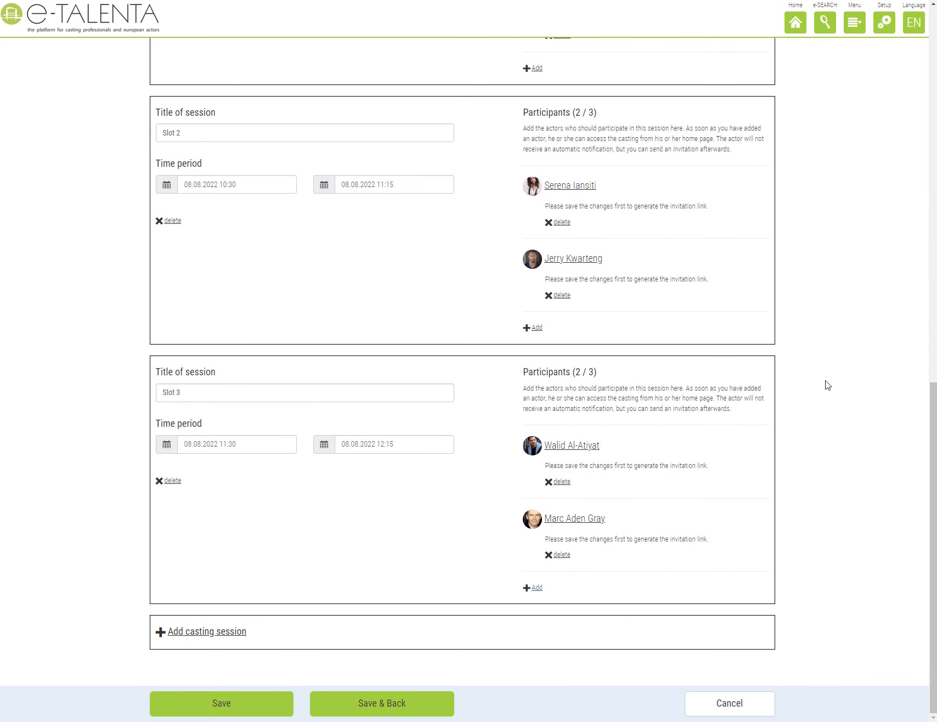
Save the sessions to generate invitation links, then Save & Back to list 'Helen Casting - Round 1'.
left_click(261, 704)
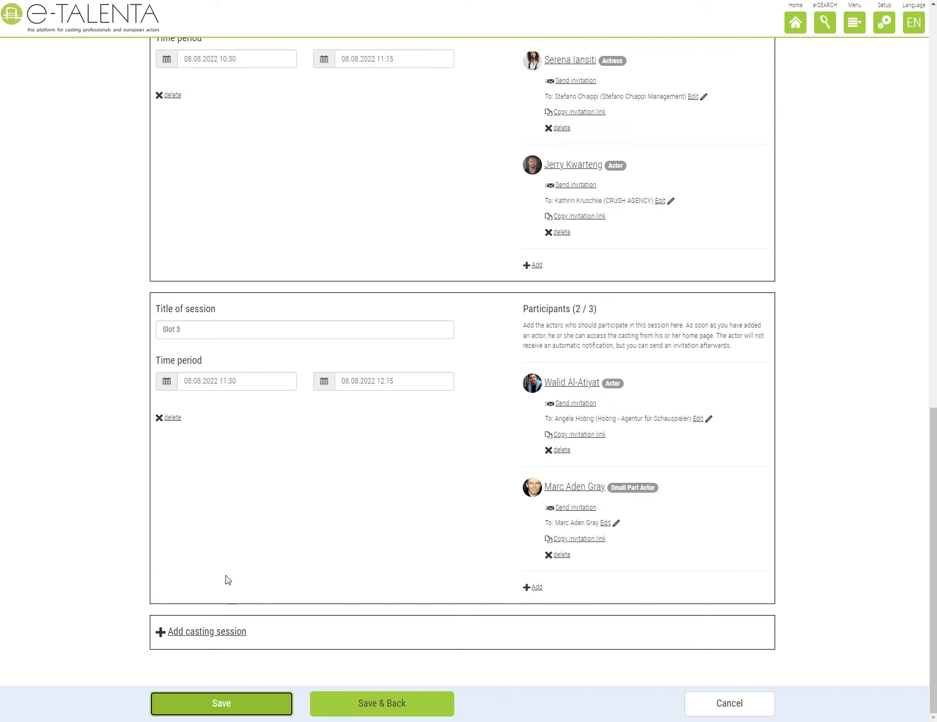
left_click(170, 420)
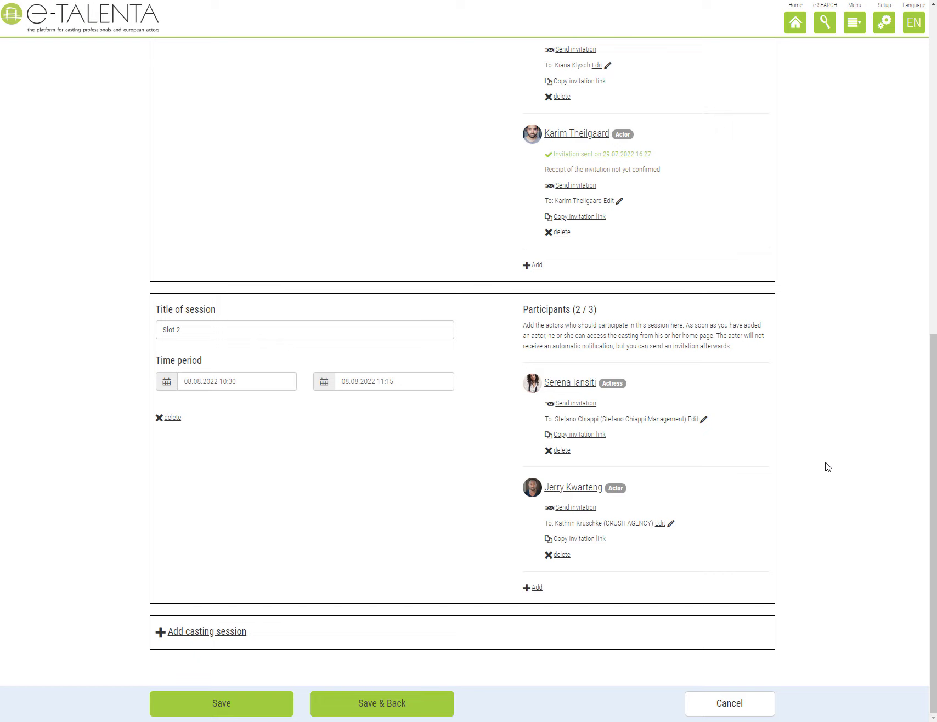
scroll(825, 466, "up", 4)
scroll(826, 466, "up", 5)
scroll(827, 466, "down", 9)
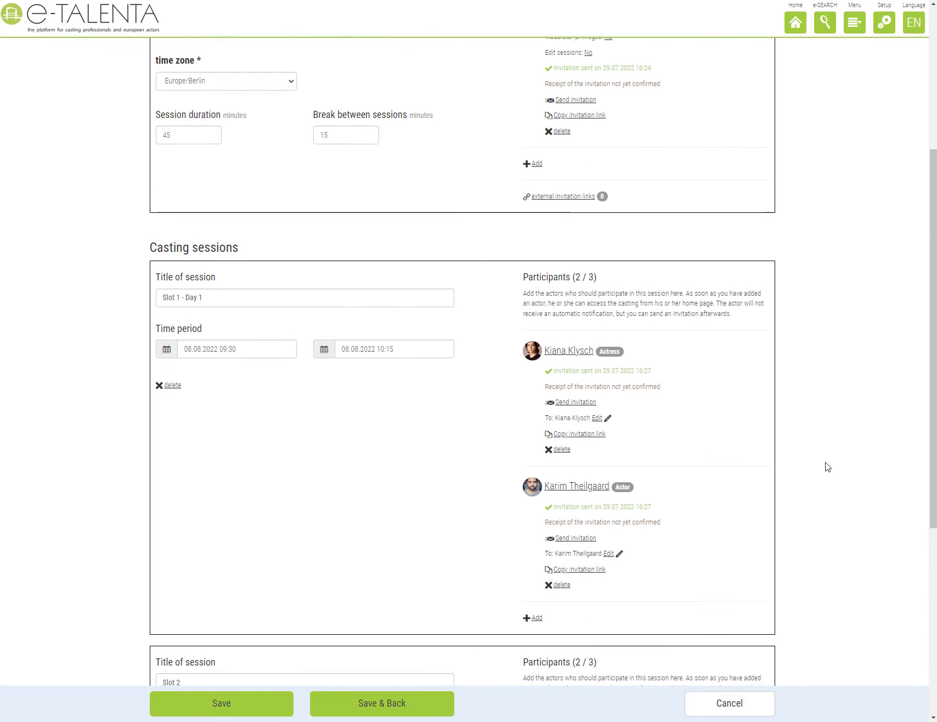
left_click(387, 703)
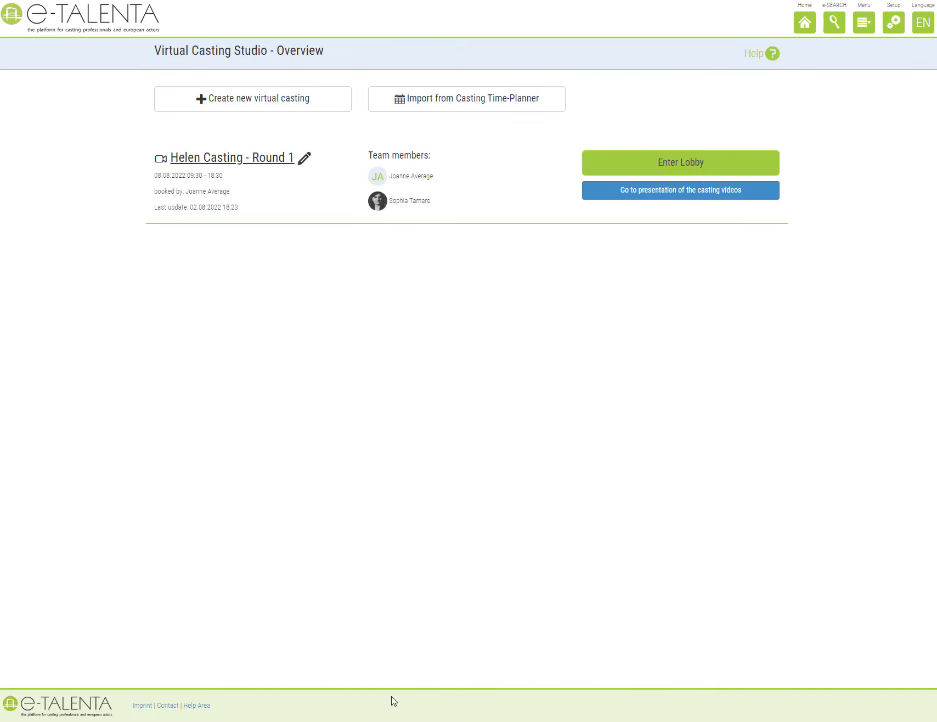